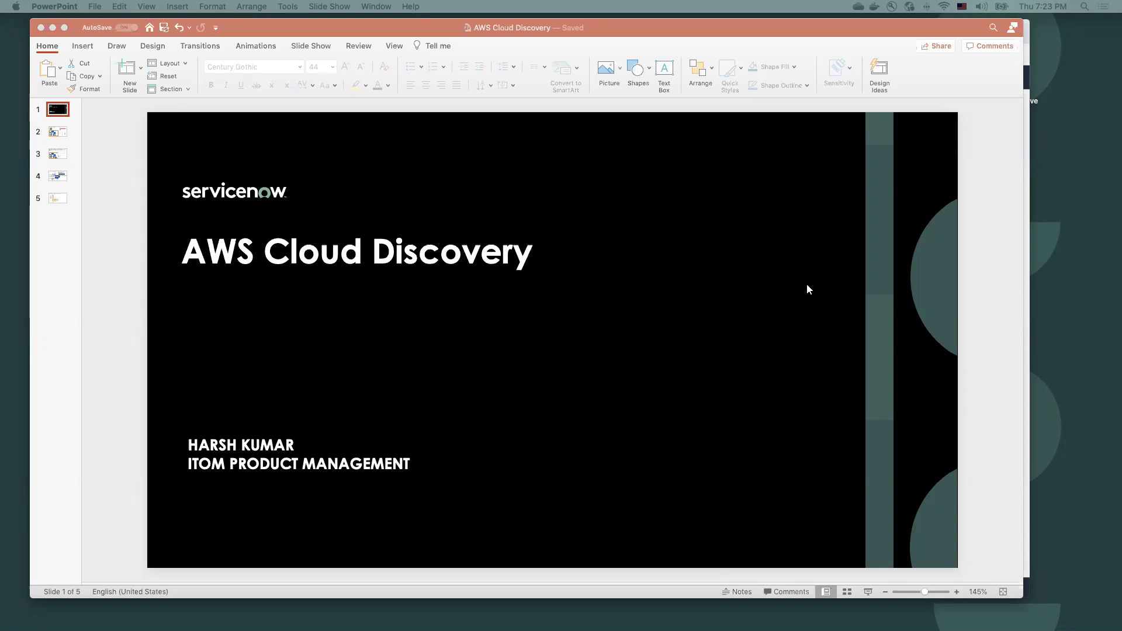
Step: Review the AWS Org Support evolution, Paris release and Cross AssumeRole slides in turn
left_click(61, 135)
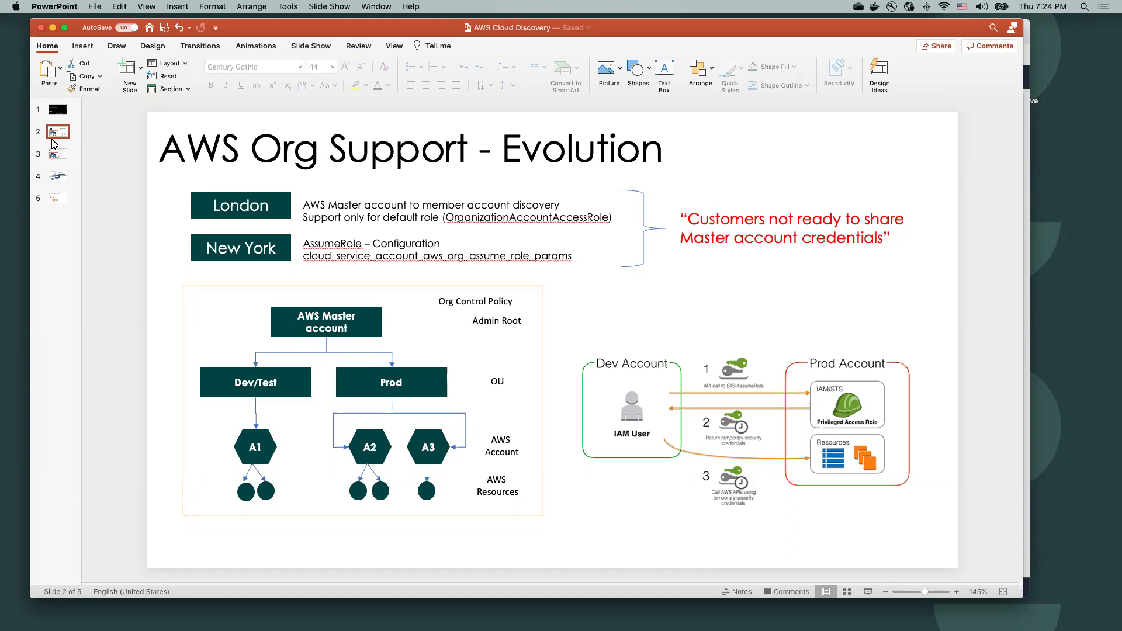
left_click(61, 157)
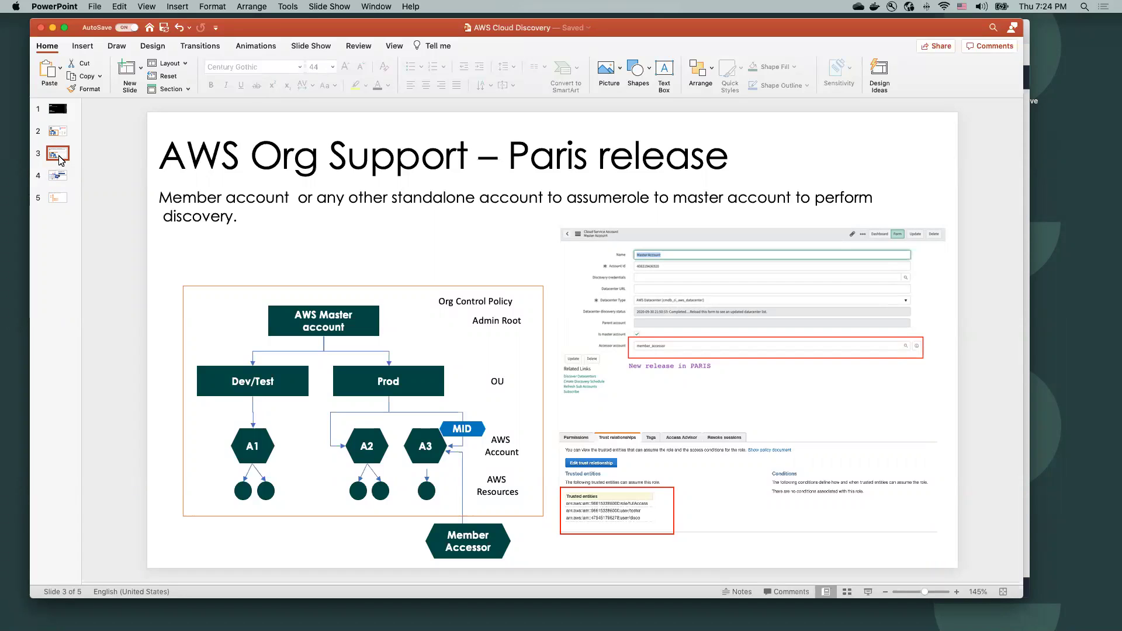
left_click(55, 180)
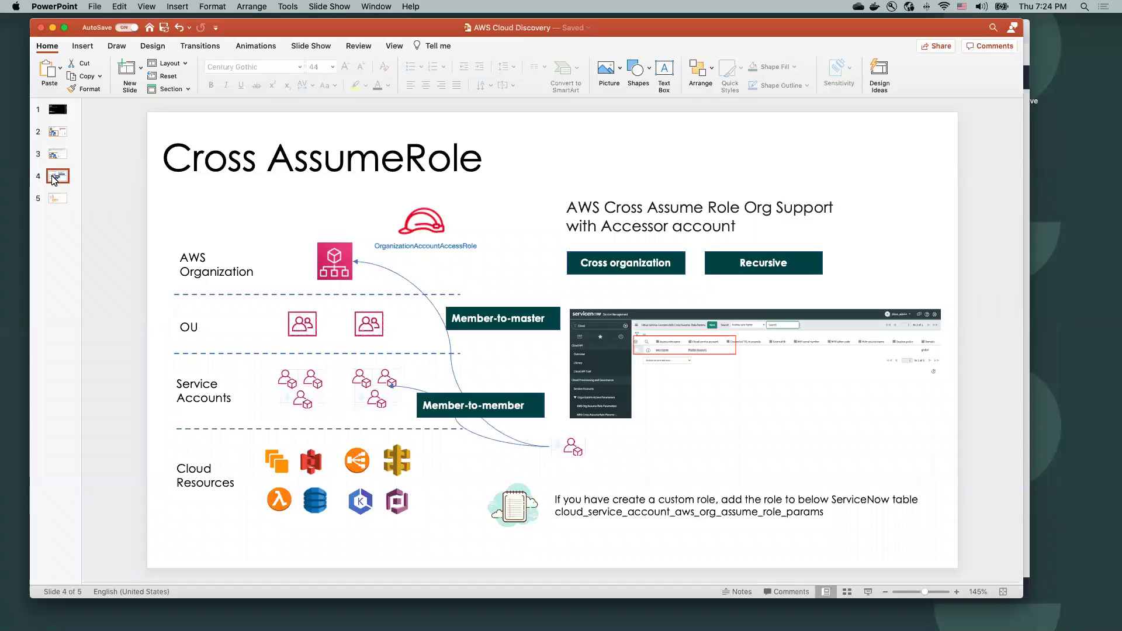
Step: Switch to Chrome and examine the aws-demo role's account ID, full list of permissions policies and trusted entities in AWS IAM
left_click(1028, 41)
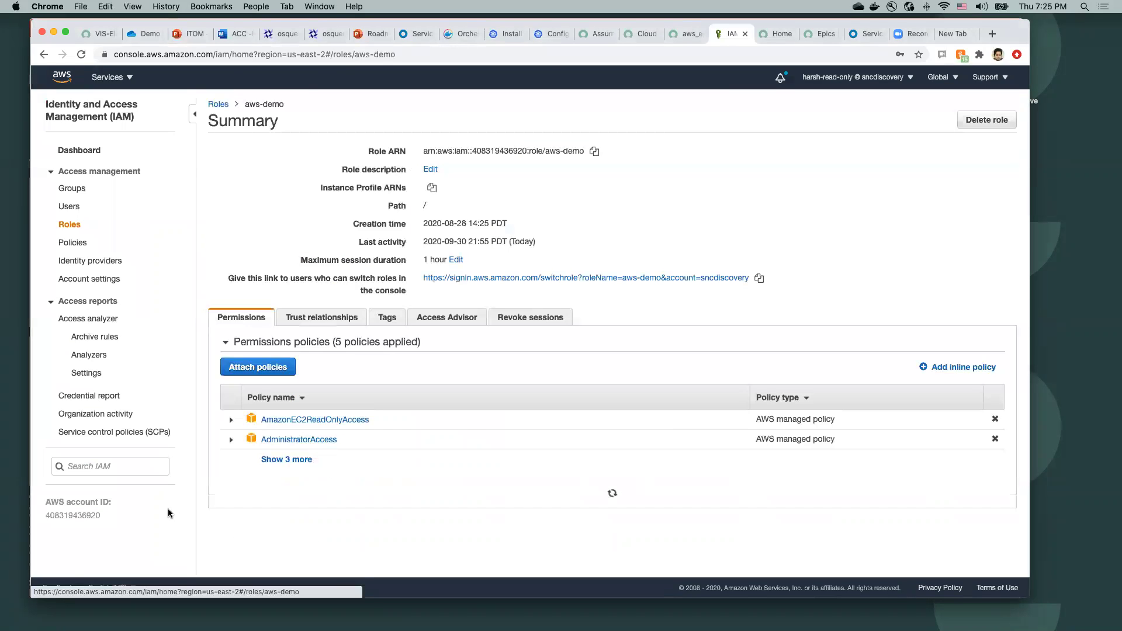
left_click_drag(86, 516, 100, 515)
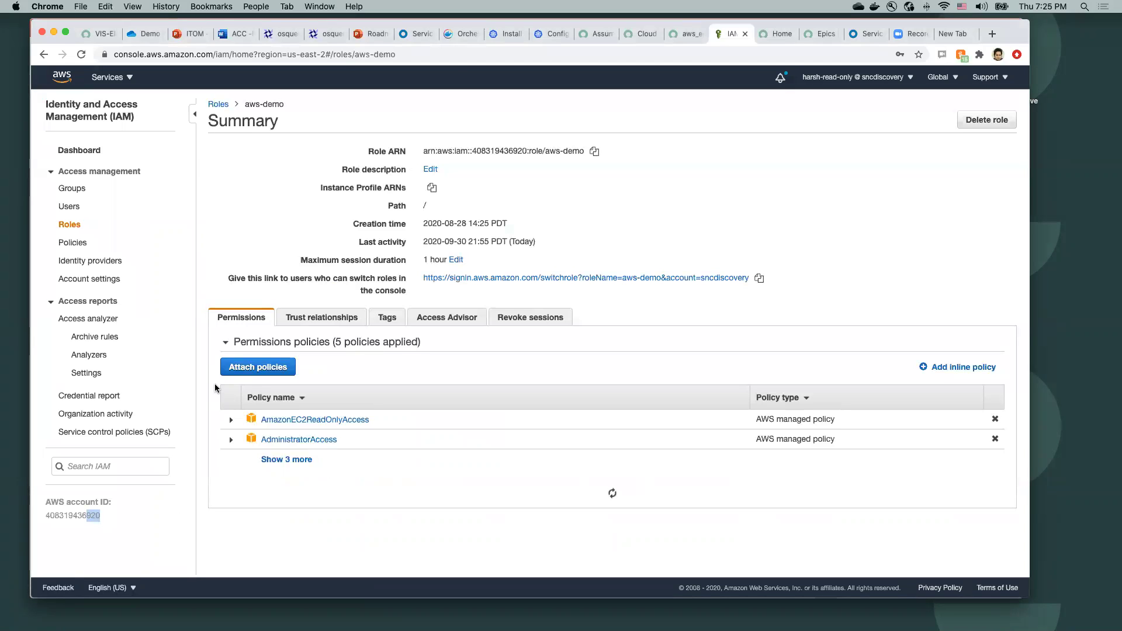
left_click(286, 460)
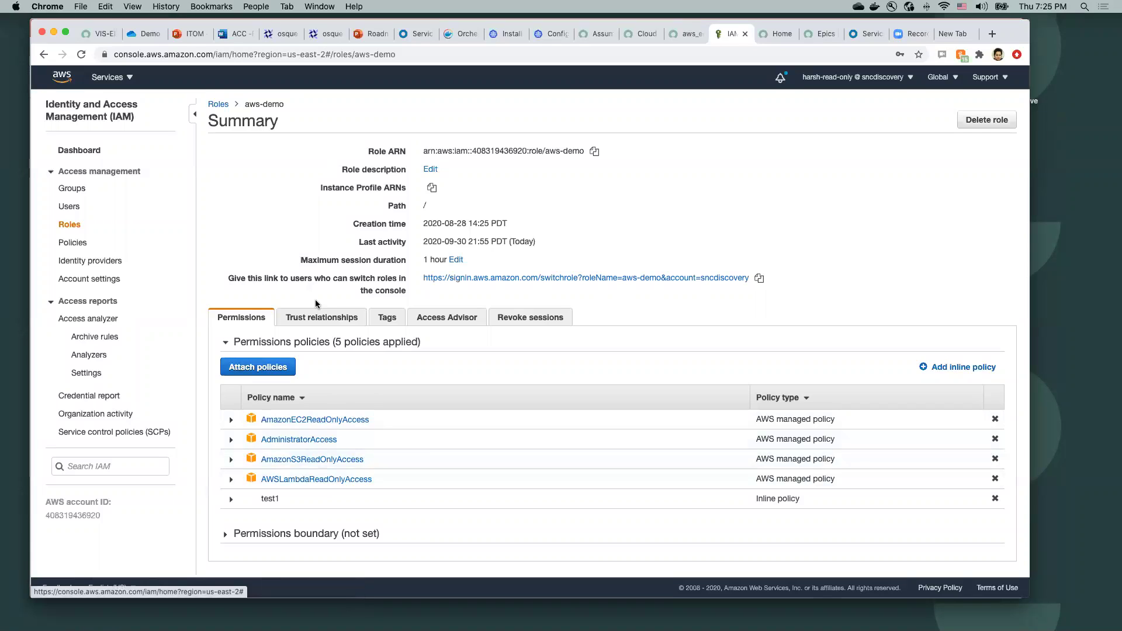
left_click(321, 317)
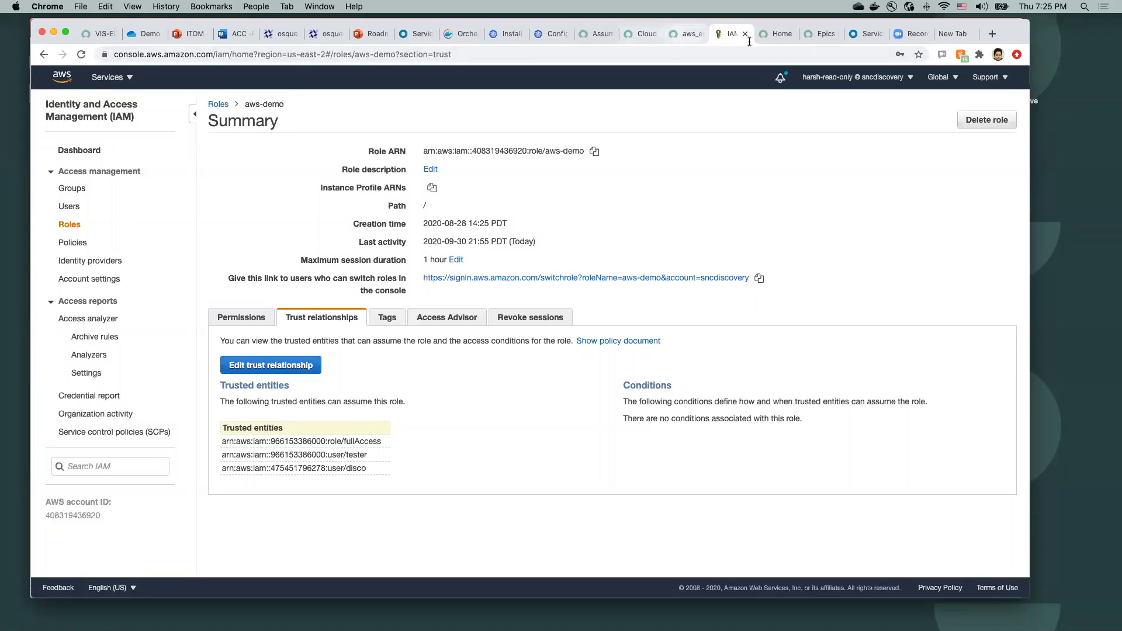
Step: Go to the ServiceNow MID Servers list and open aws_ec2_mid's mid.aws.instance_profile_name configuration parameter
key("ctrl+shift+Tab")
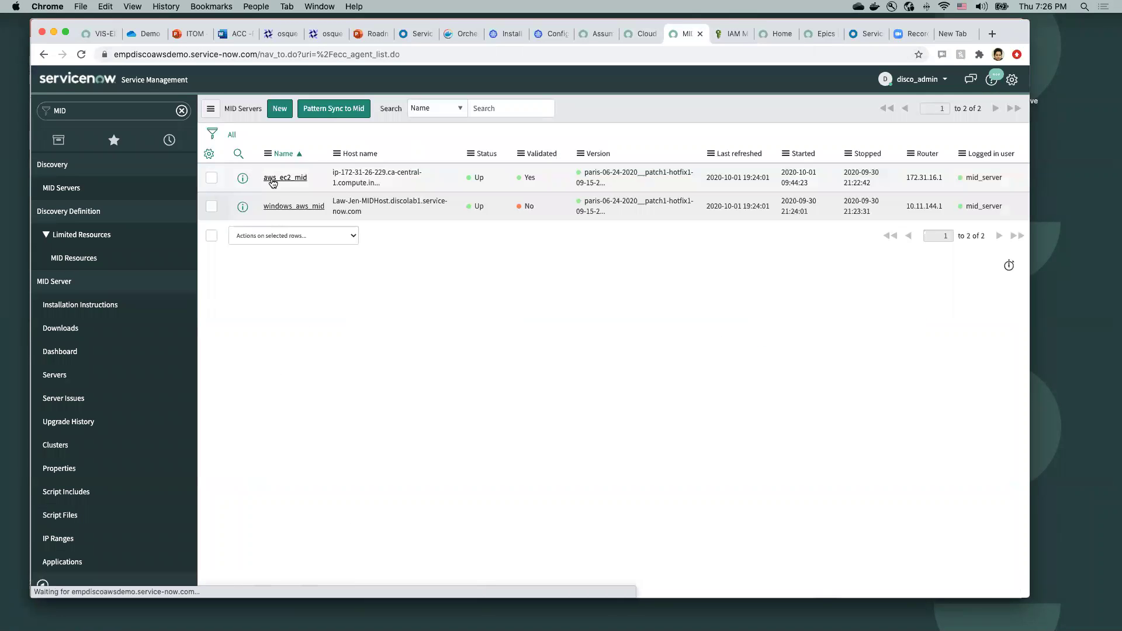
left_click(272, 183)
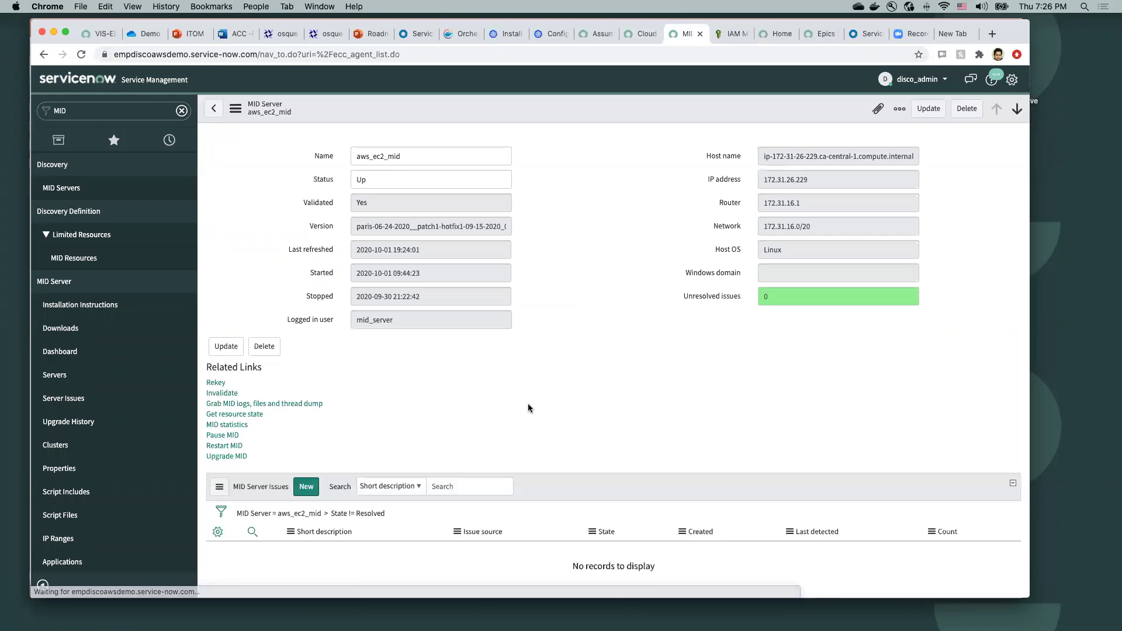
scroll(528, 403, "down", 5)
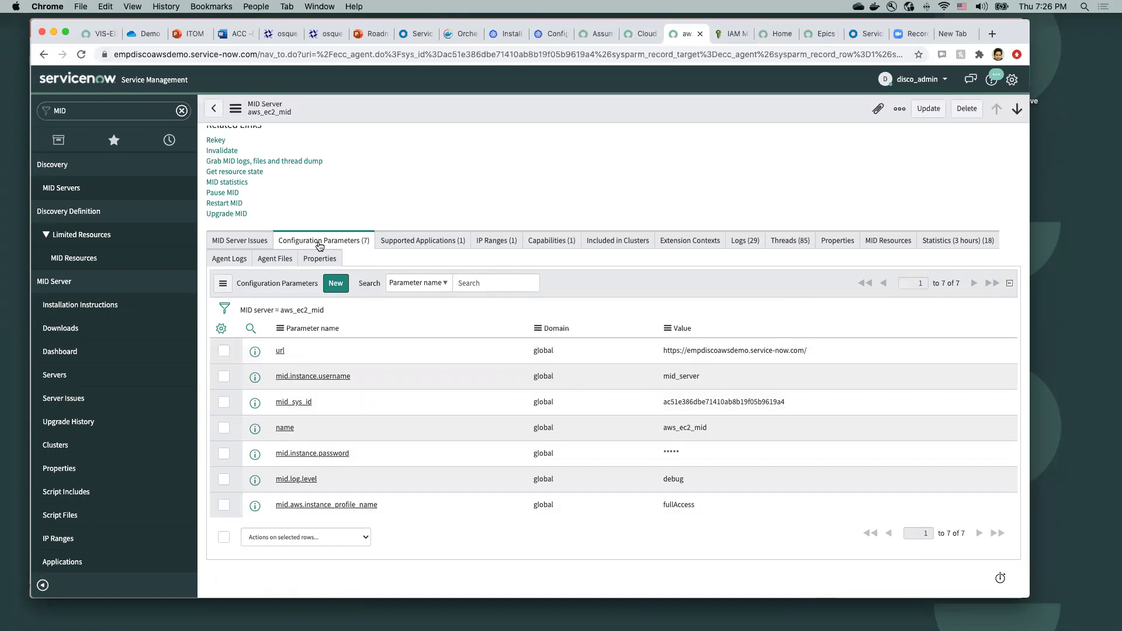
left_click(332, 505)
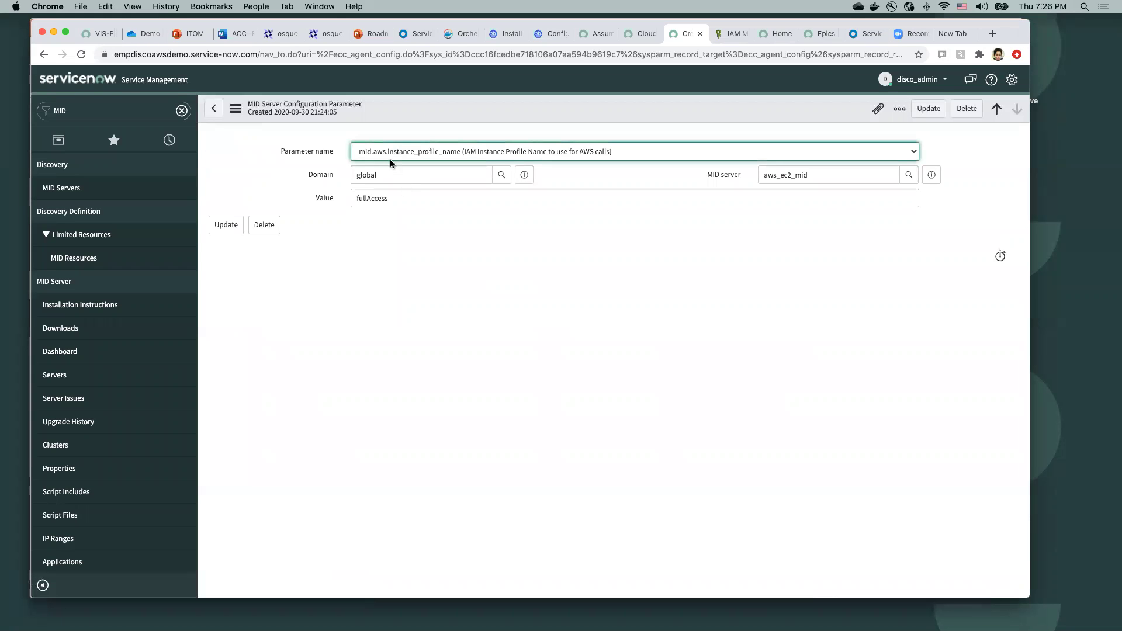
Step: Examine the instance profile parameter's value and assigned MID server, and return to the MID Server record
left_click_drag(387, 199, 349, 202)
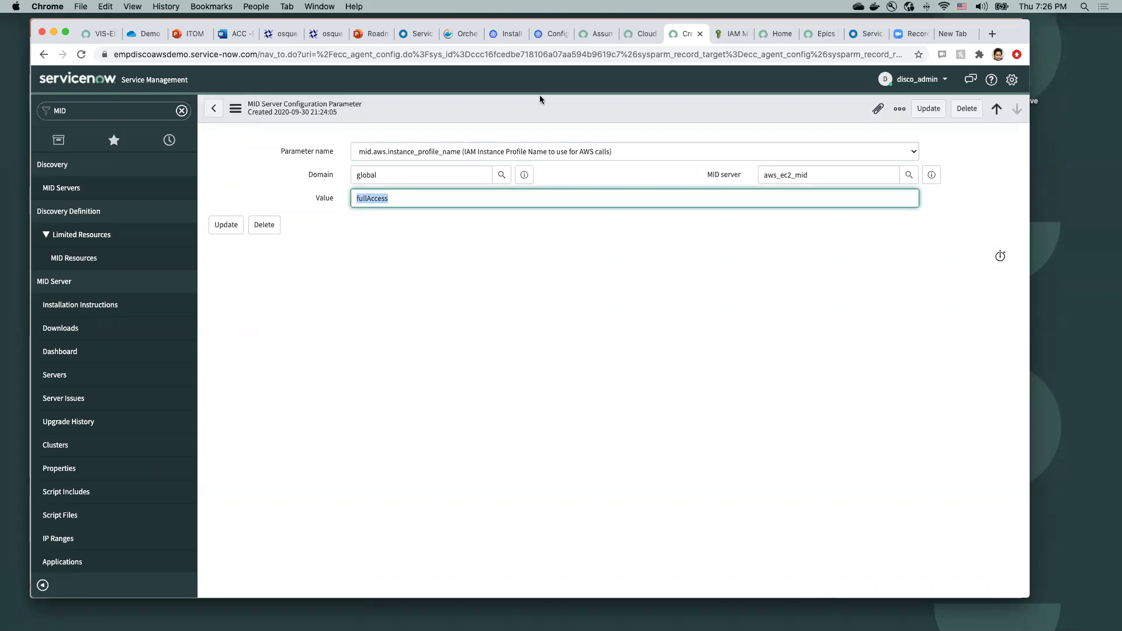
left_click(754, 176)
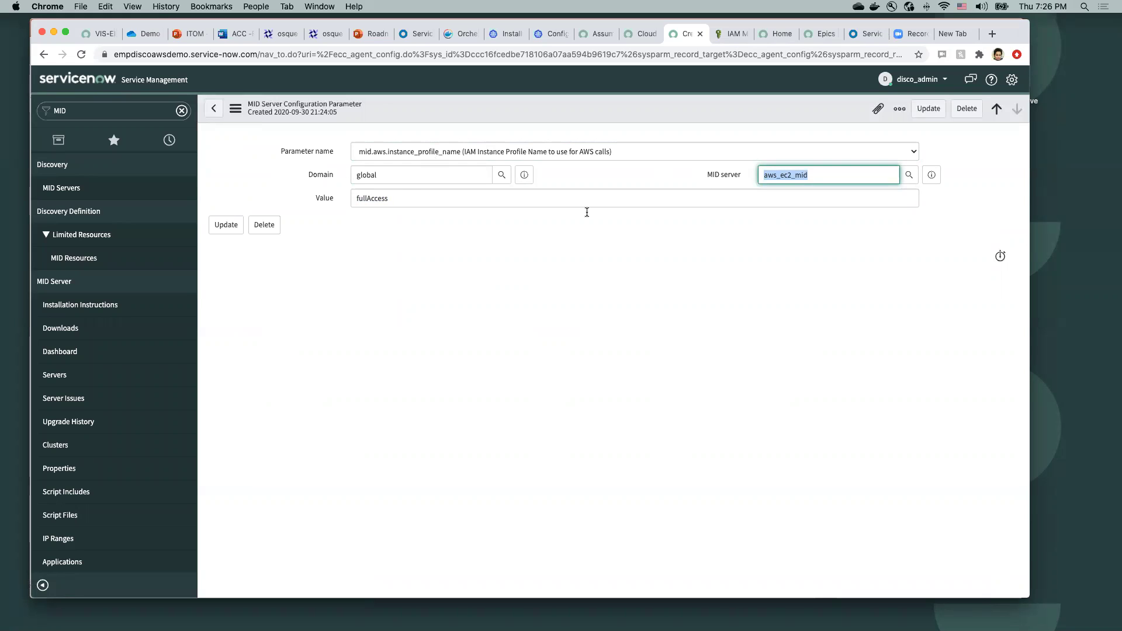
left_click(341, 201)
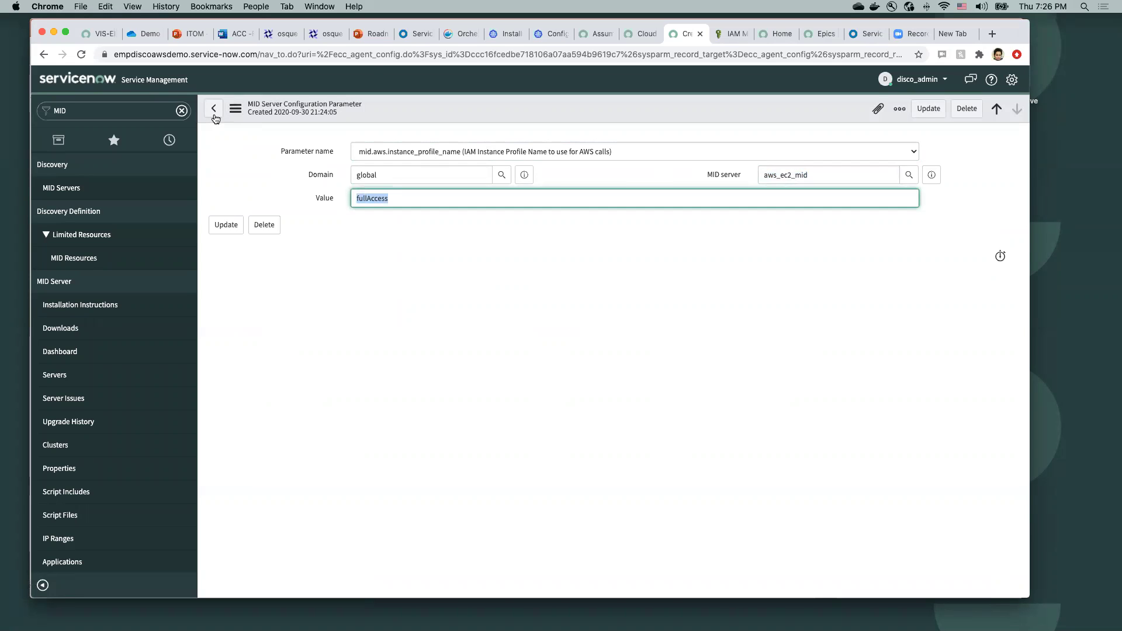
left_click(214, 117)
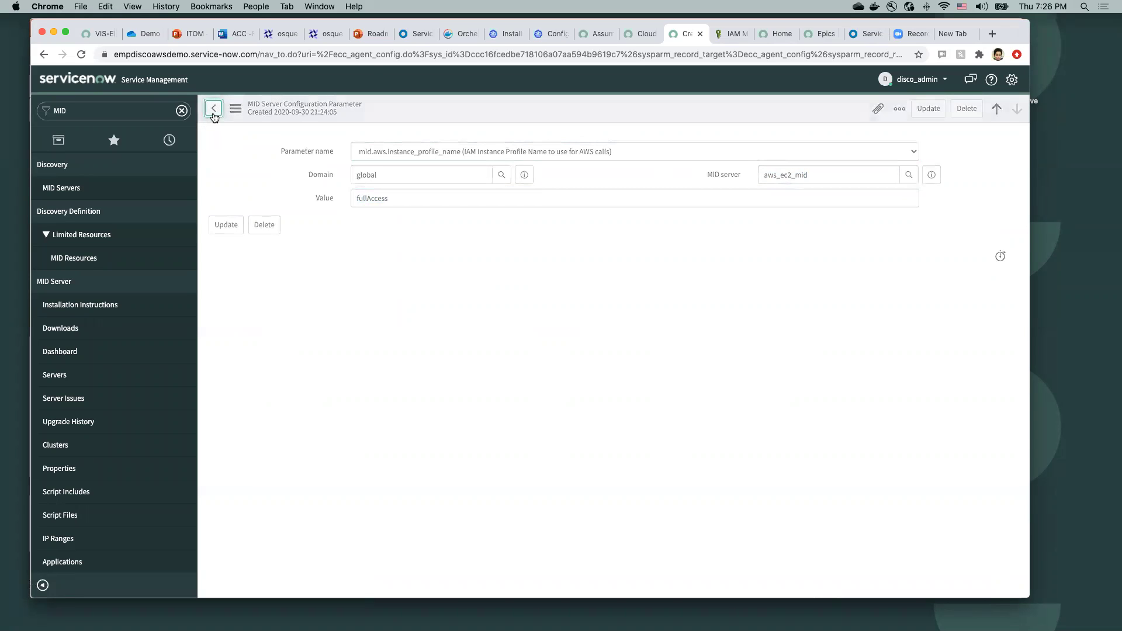
Step: Open the Master Account cloud service account, compare its account ID with the AWS IAM account, and return to the IAM roles list
left_click(639, 34)
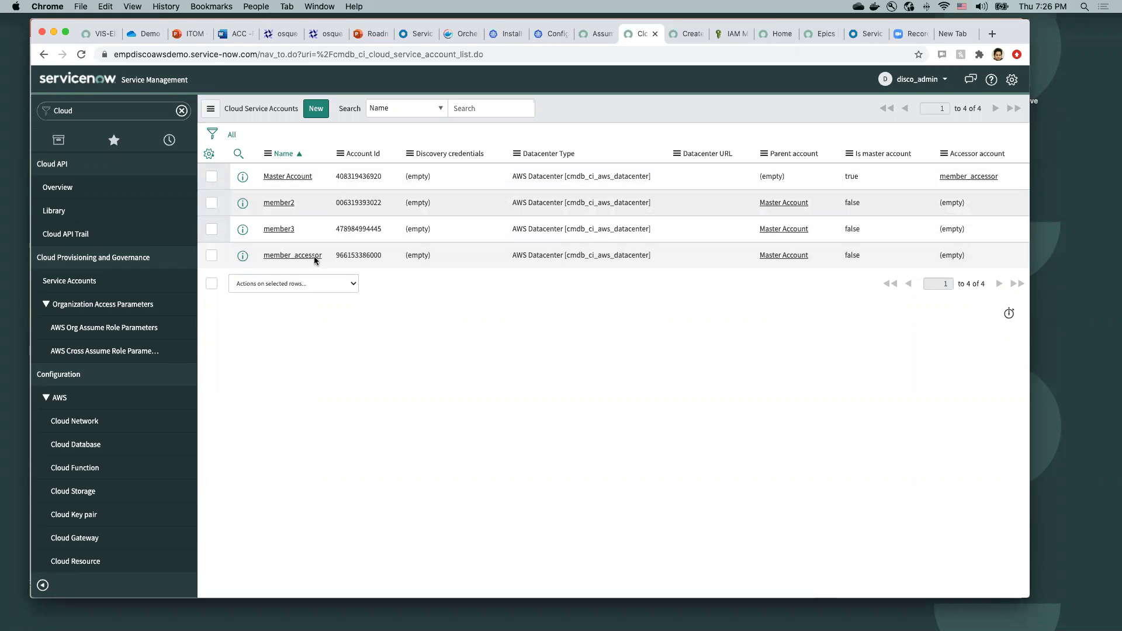
left_click(299, 177)
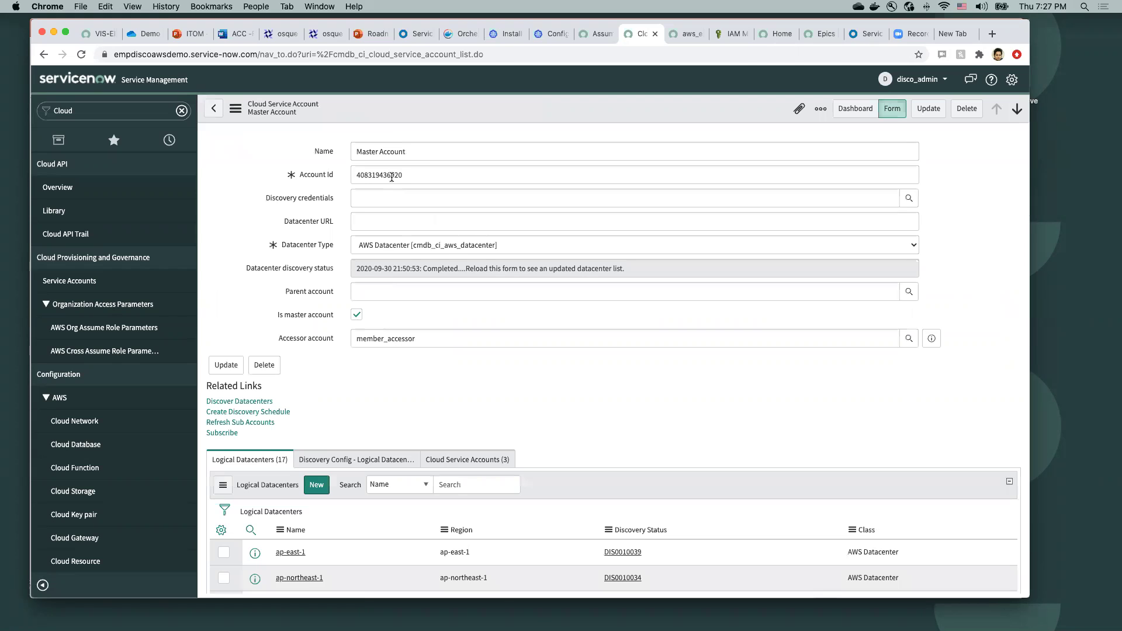
left_click_drag(393, 175, 718, 11)
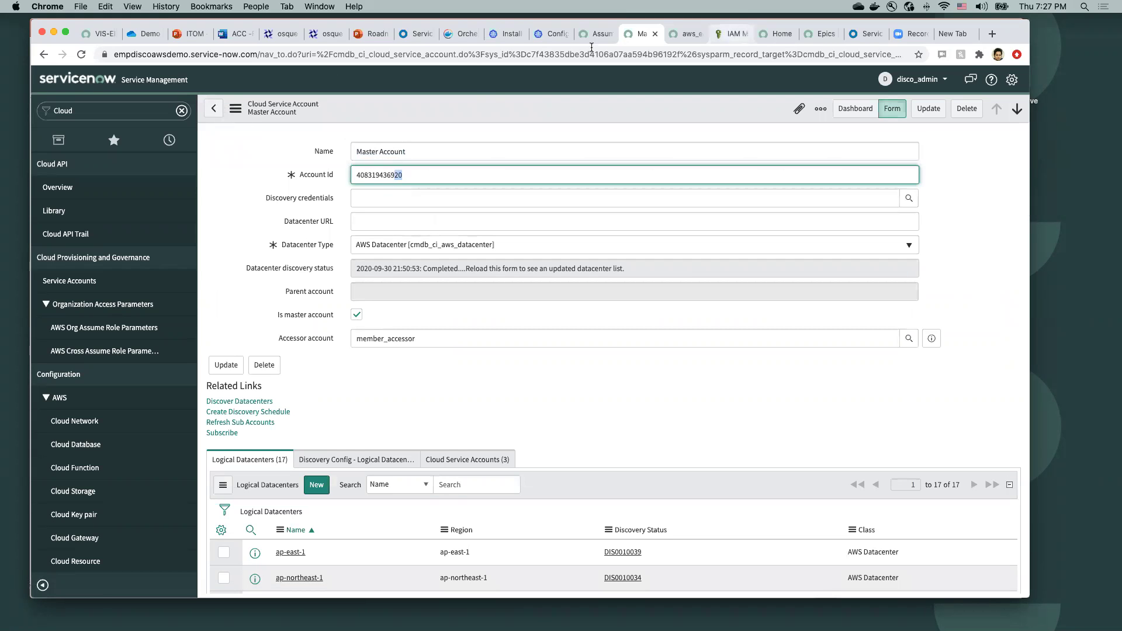
key("ctrl+Tab")
key("ctrl+Tab")
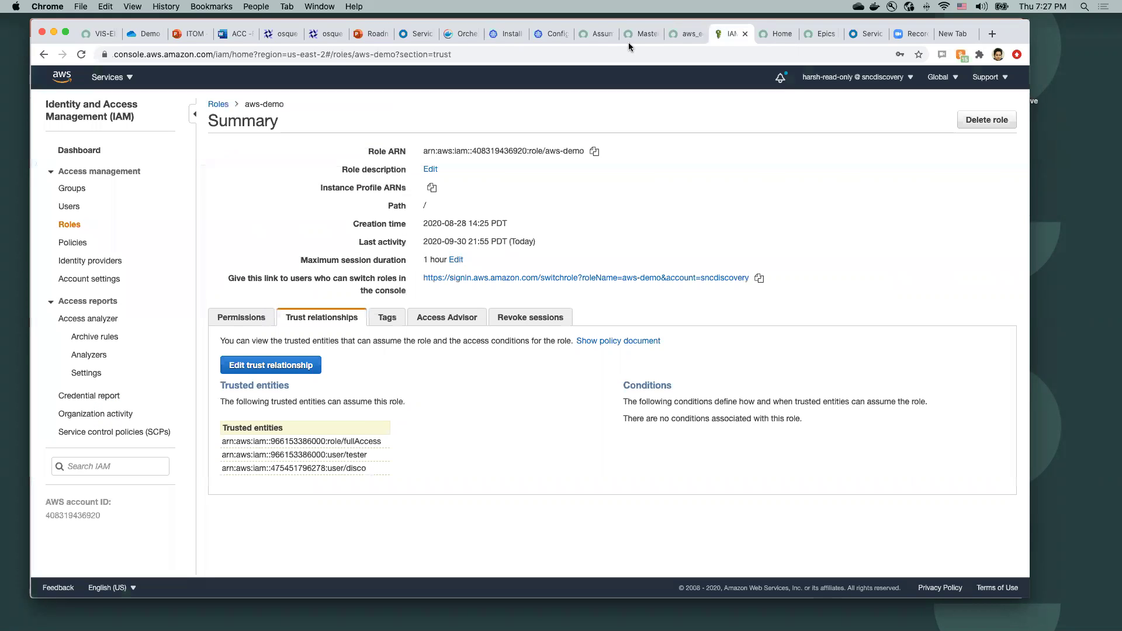
key("super+bracketleft")
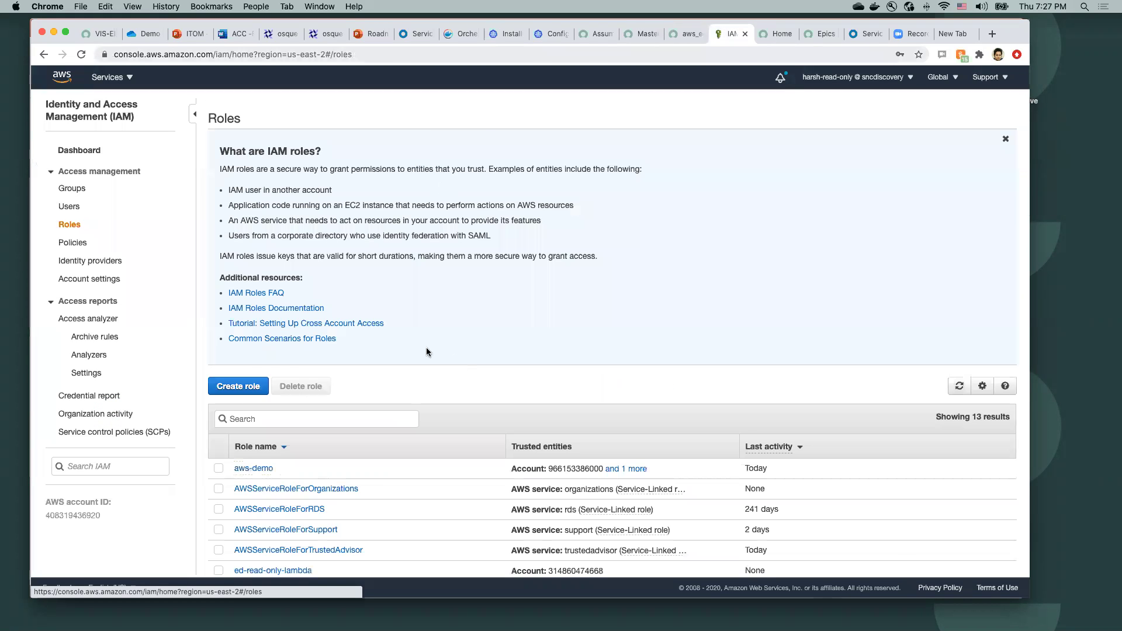
Step: Go back to the Master Account record in ServiceNow and check its accessor account
key("ctrl+shift+Tab")
key("ctrl+shift+Tab")
left_click(337, 339)
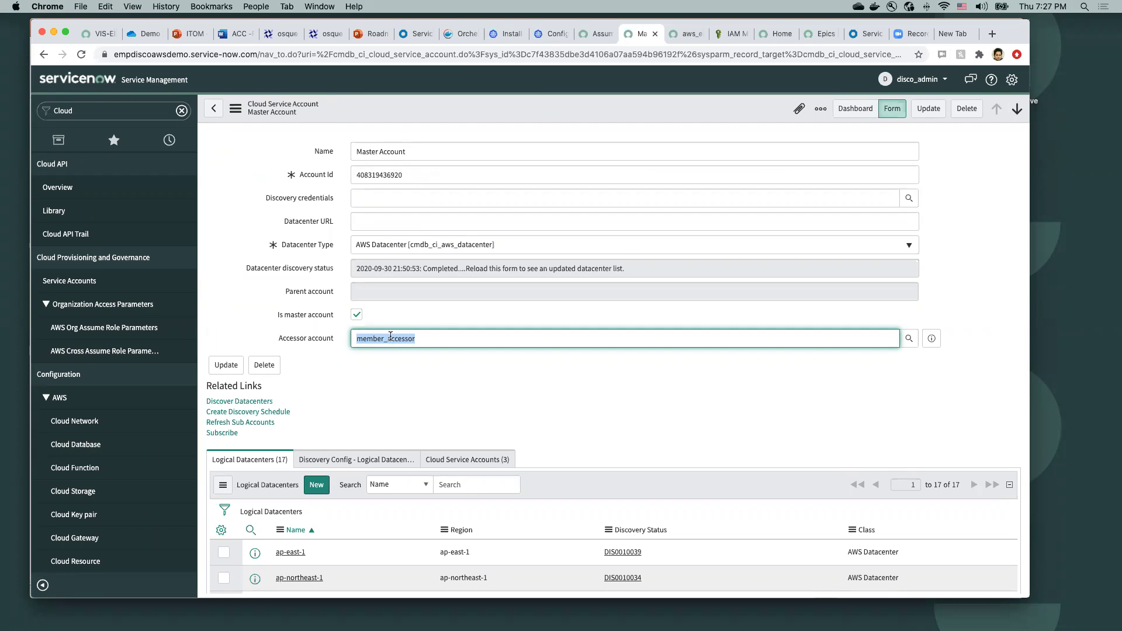
Step: Return to the cloud service accounts list and examine the account ID of member_accessor
left_click(213, 115)
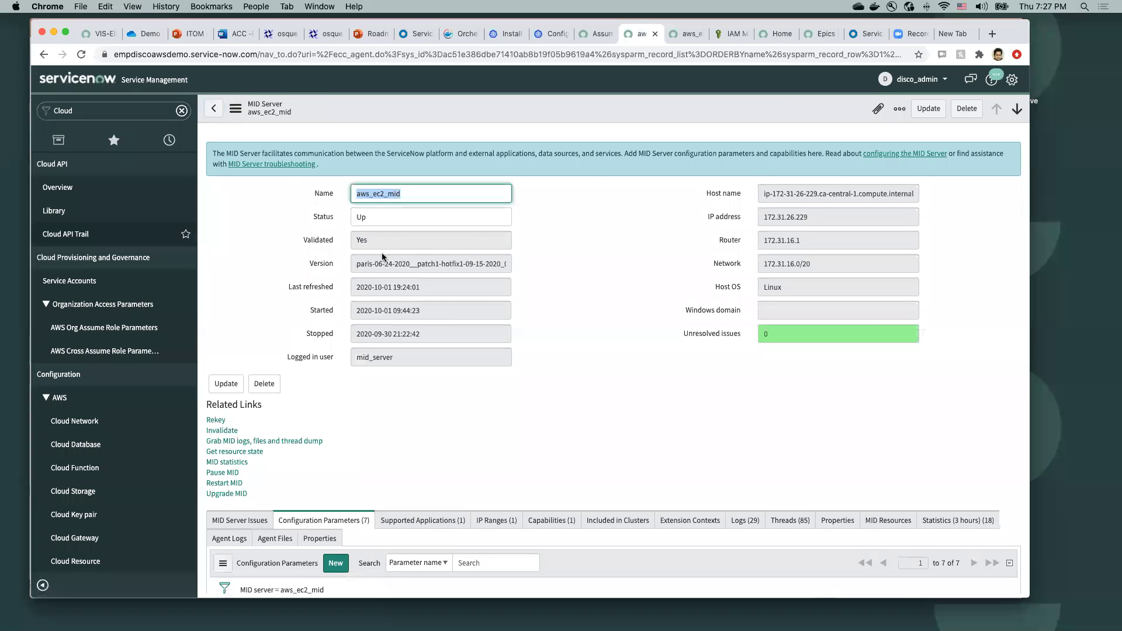
left_click_drag(382, 255, 367, 255)
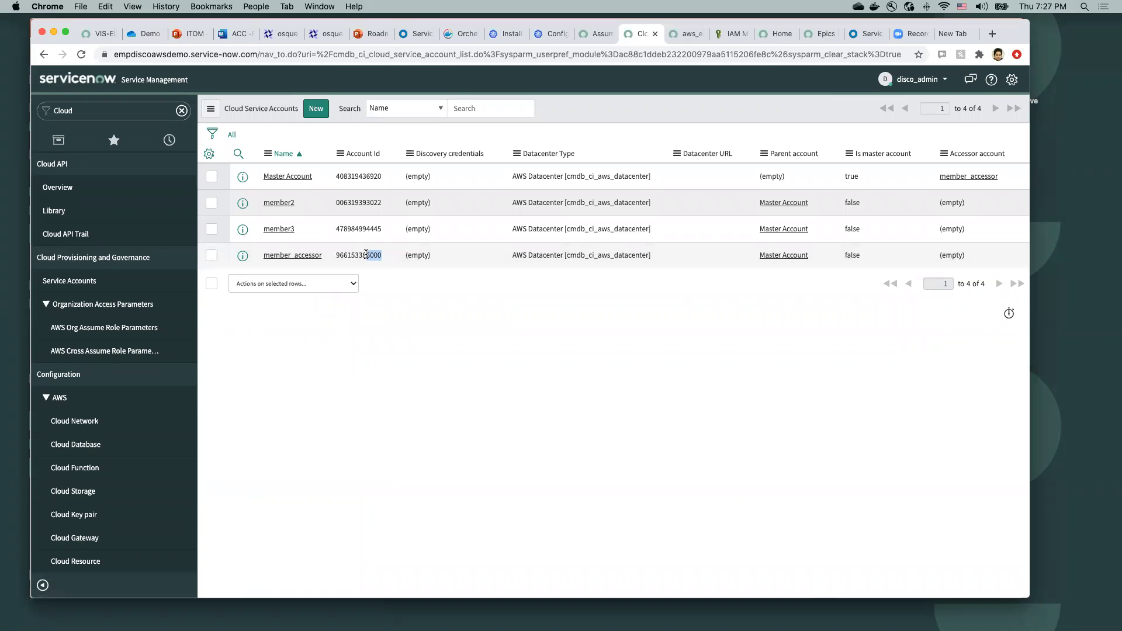
double_click(373, 255)
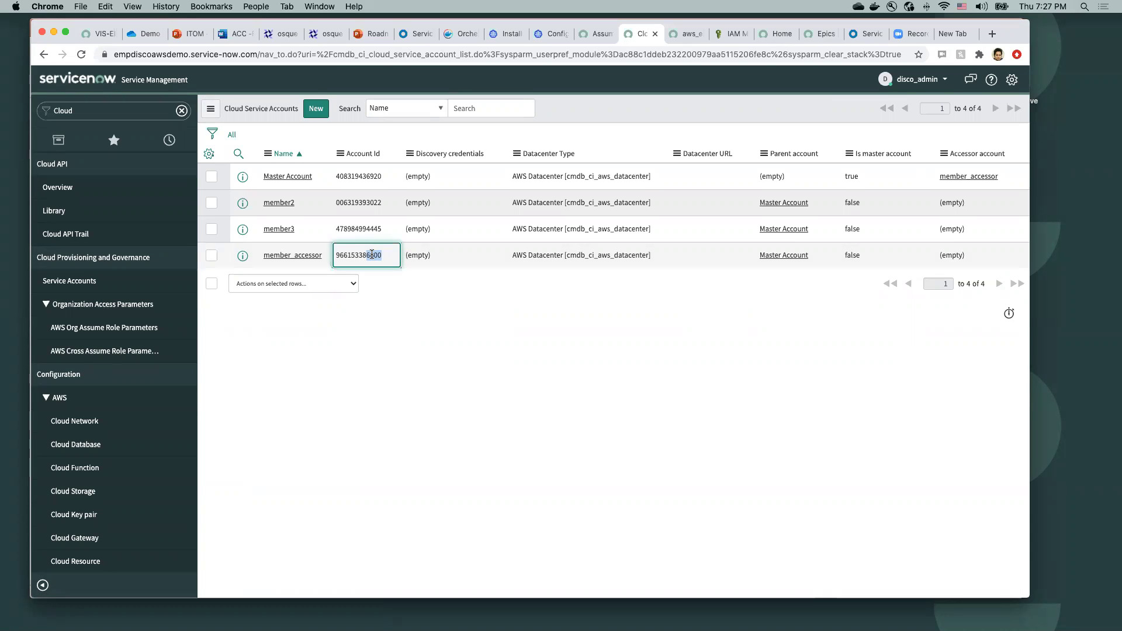
left_click_drag(372, 255, 375, 255)
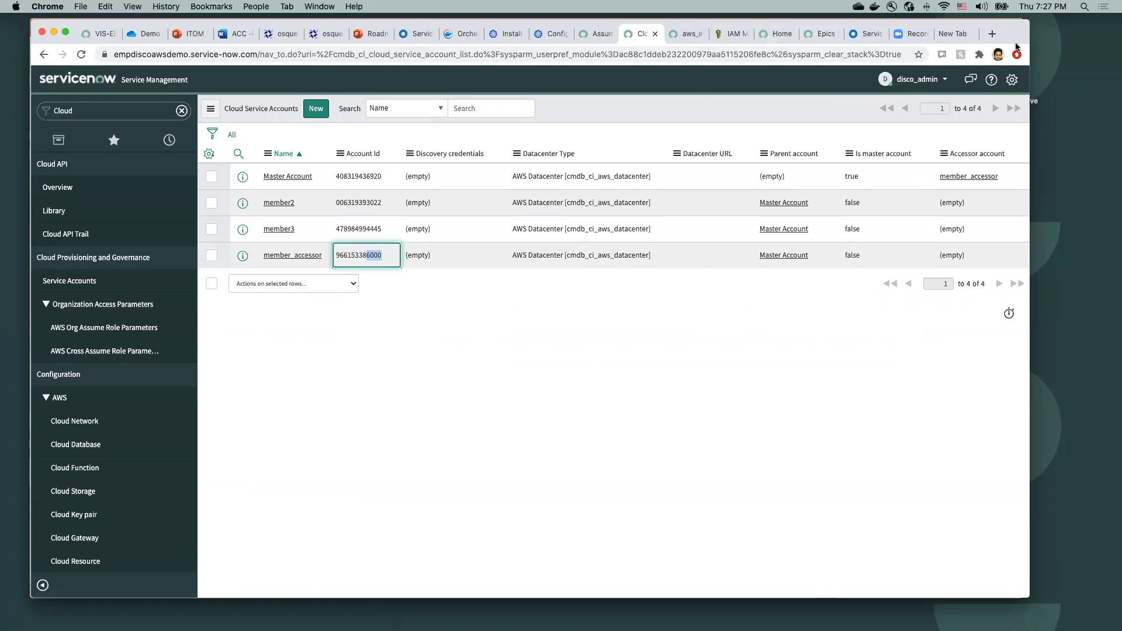
Step: Reopen the aws-demo role's summary from the AWS IAM roles list
left_click_drag(1017, 41, 1019, 58)
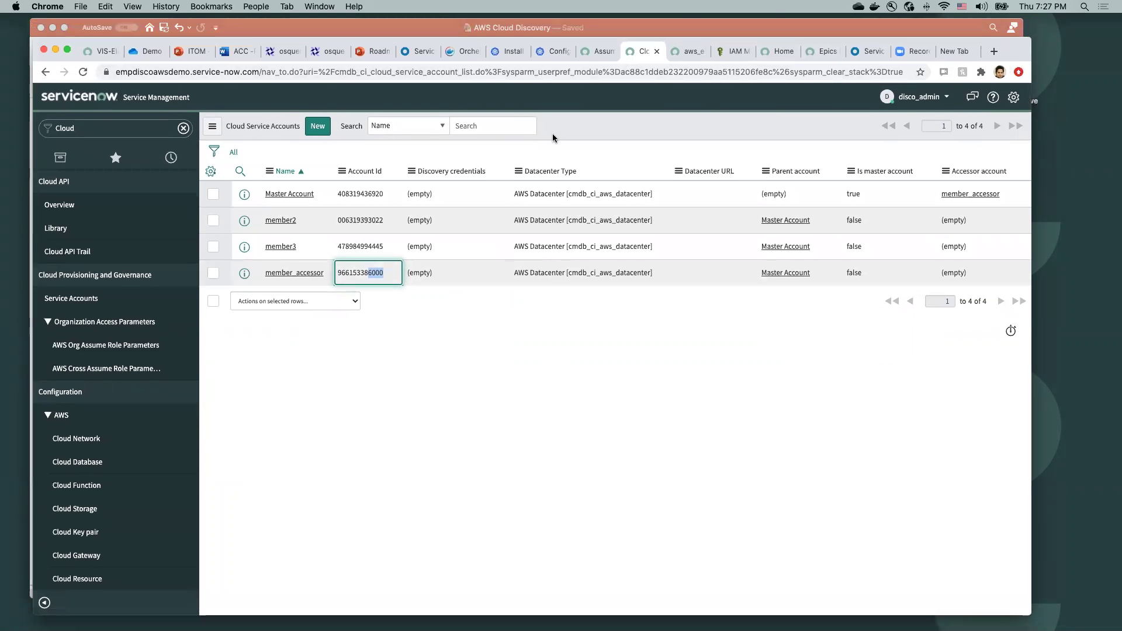
left_click(734, 51)
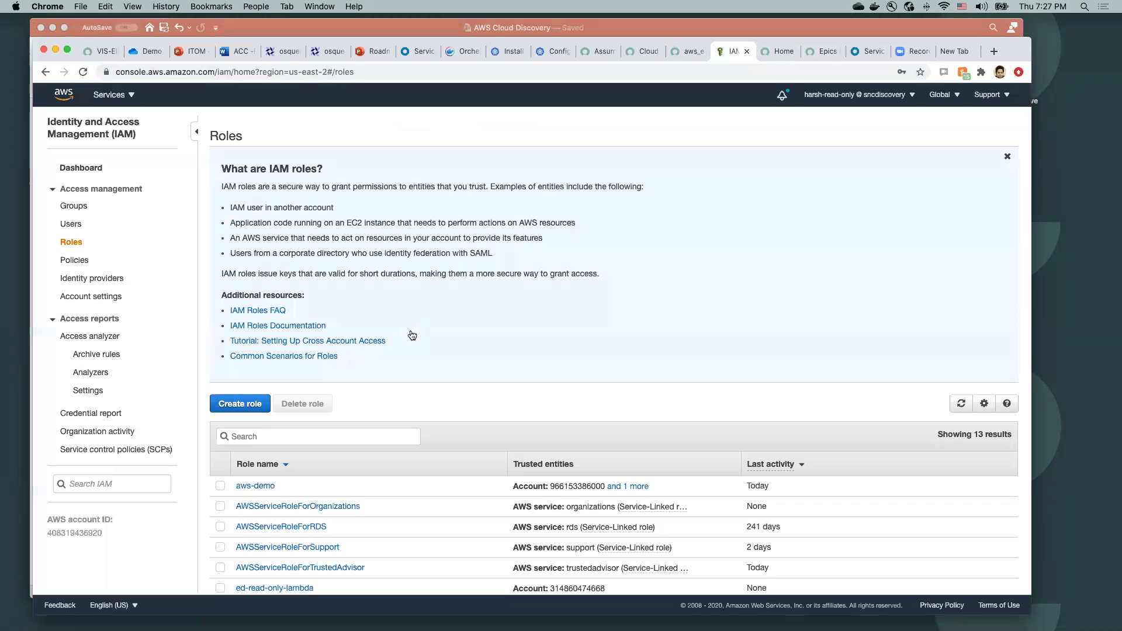
left_click(252, 484)
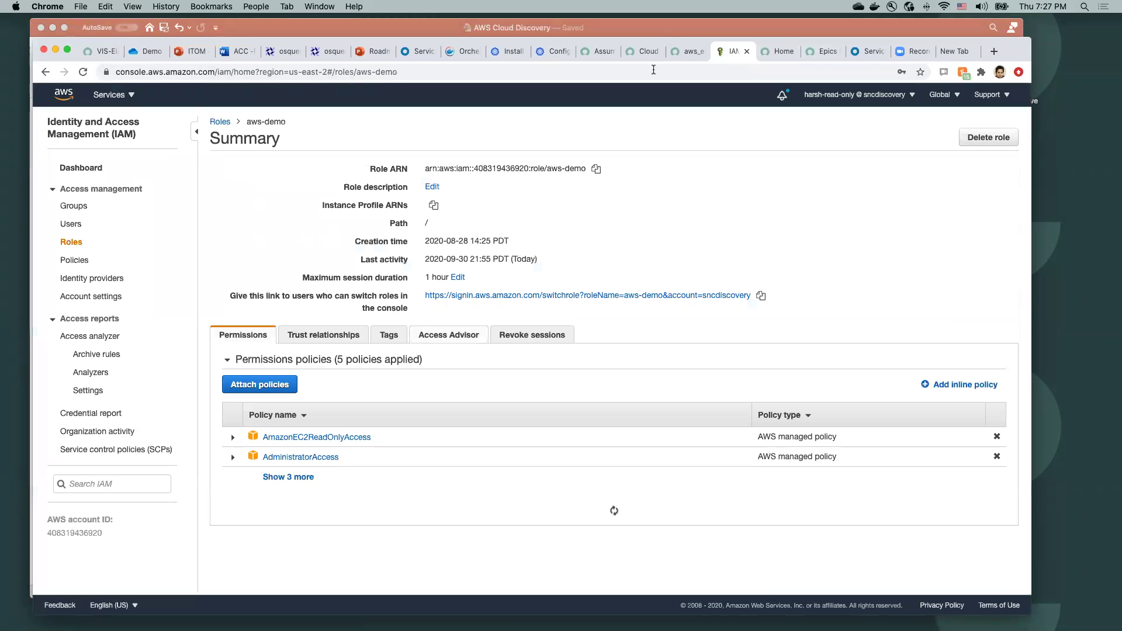
Step: Compare the AWS Cross Assume Role Parameters entry for the Master Account with the aws-demo role in AWS IAM
left_click(696, 53)
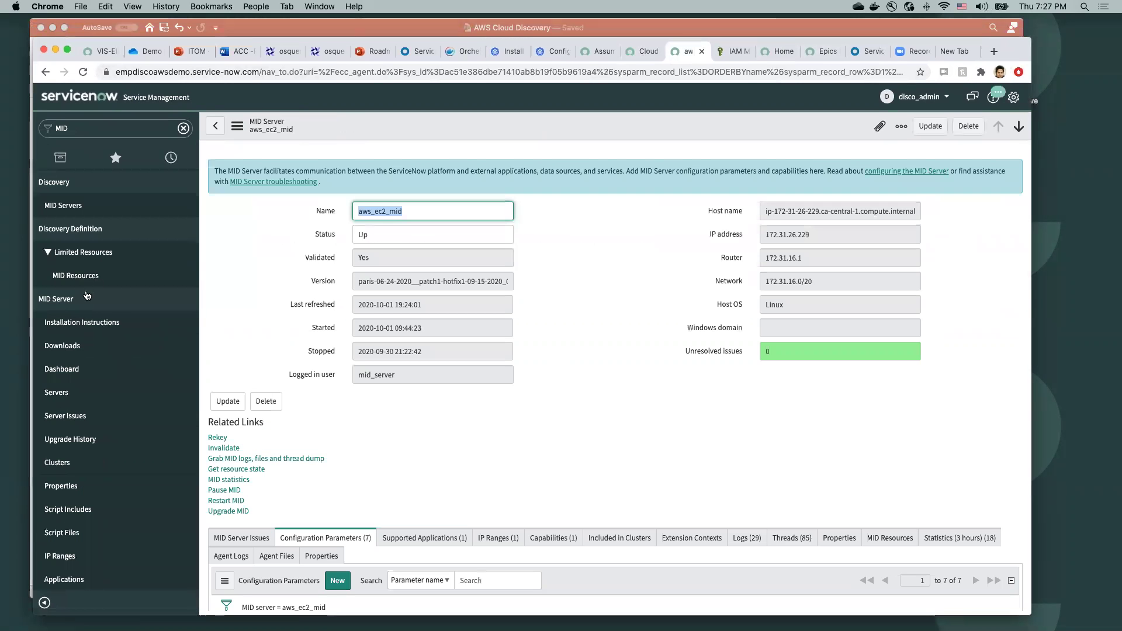
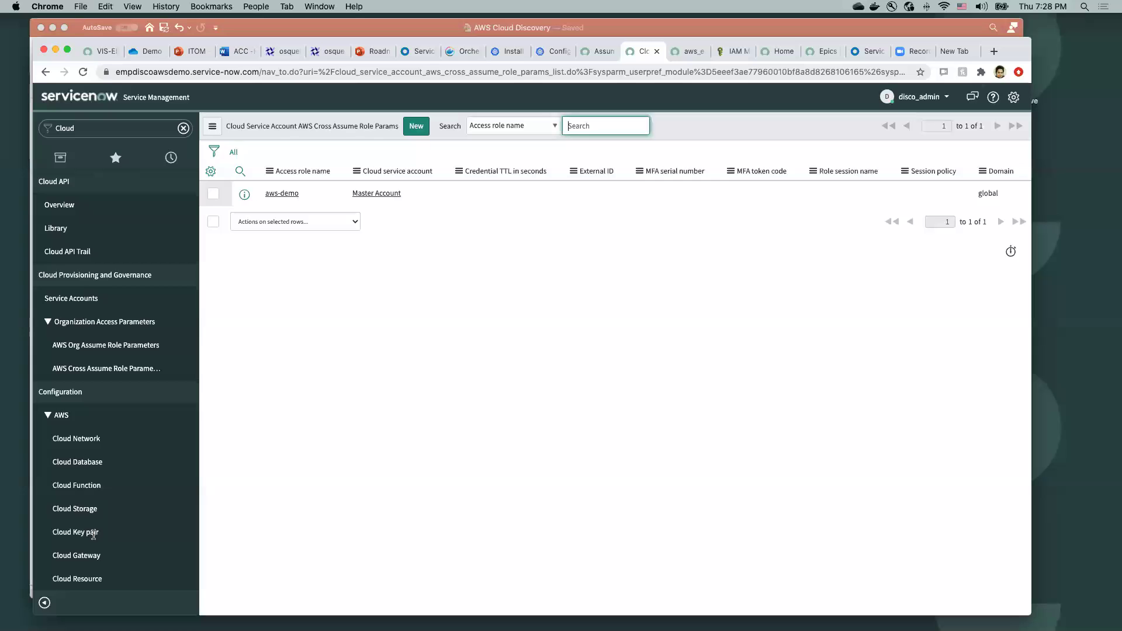
key("ctrl+Tab")
key("ctrl+Tab")
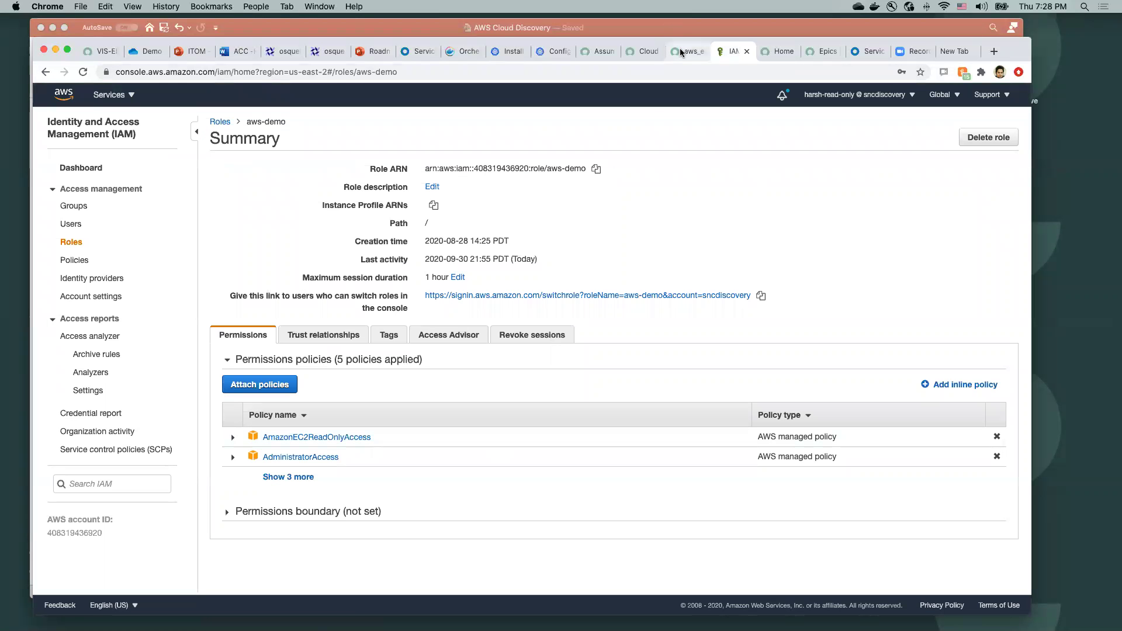
left_click(600, 54)
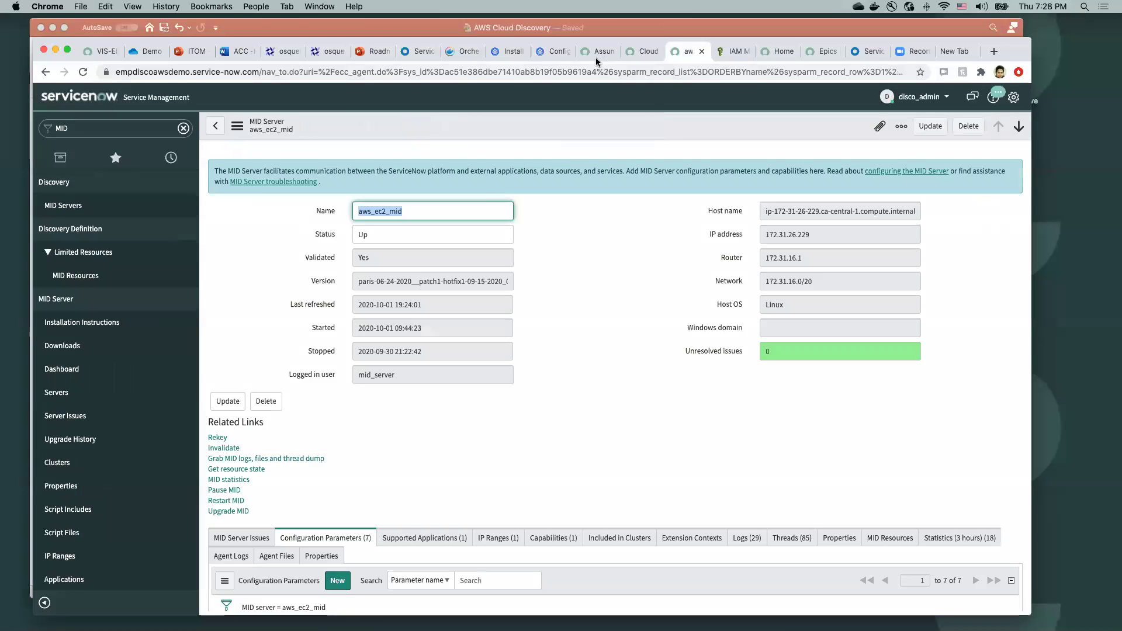
left_click(643, 51)
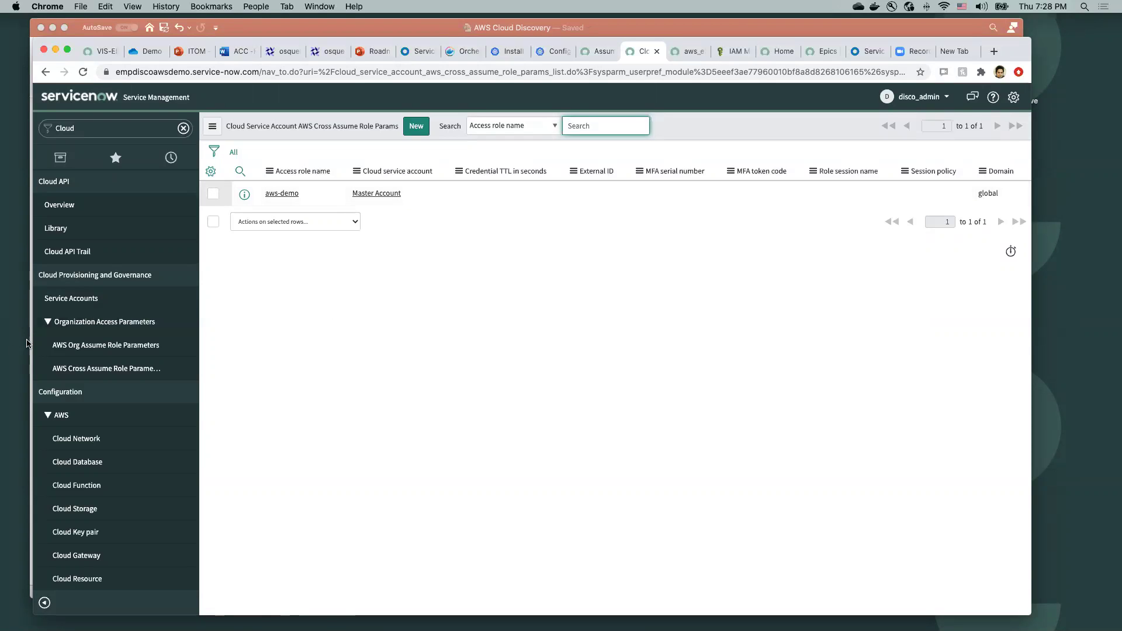
Step: Review the configuration parameters of the aws_ec2_mid MID Server record
left_click(688, 50)
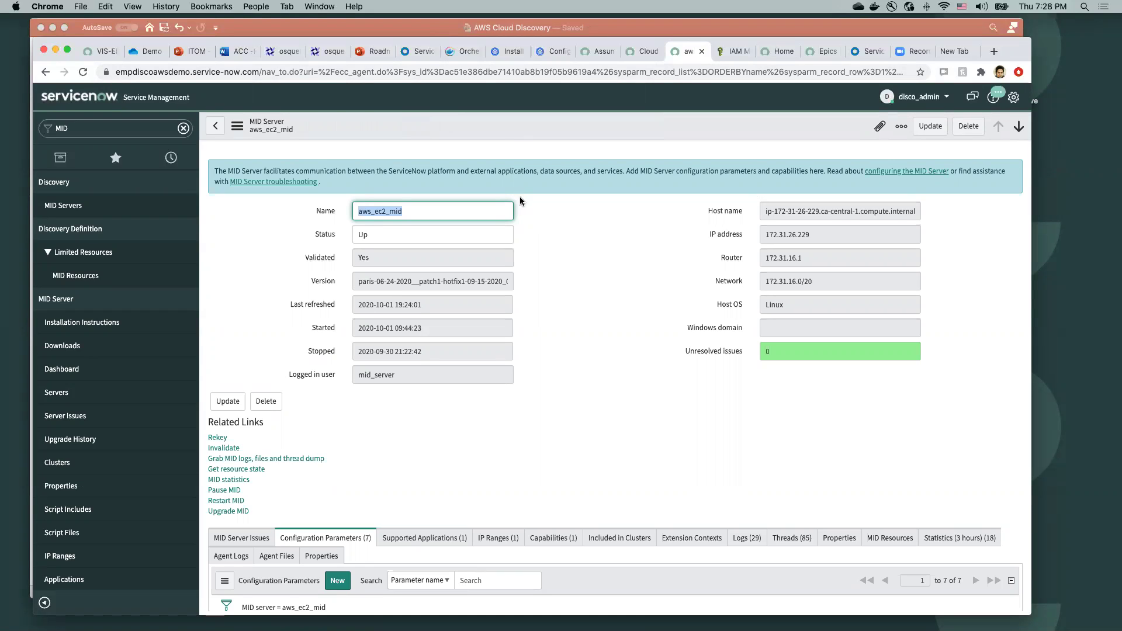
scroll(529, 405, "down", 3)
scroll(374, 339, "down", 3)
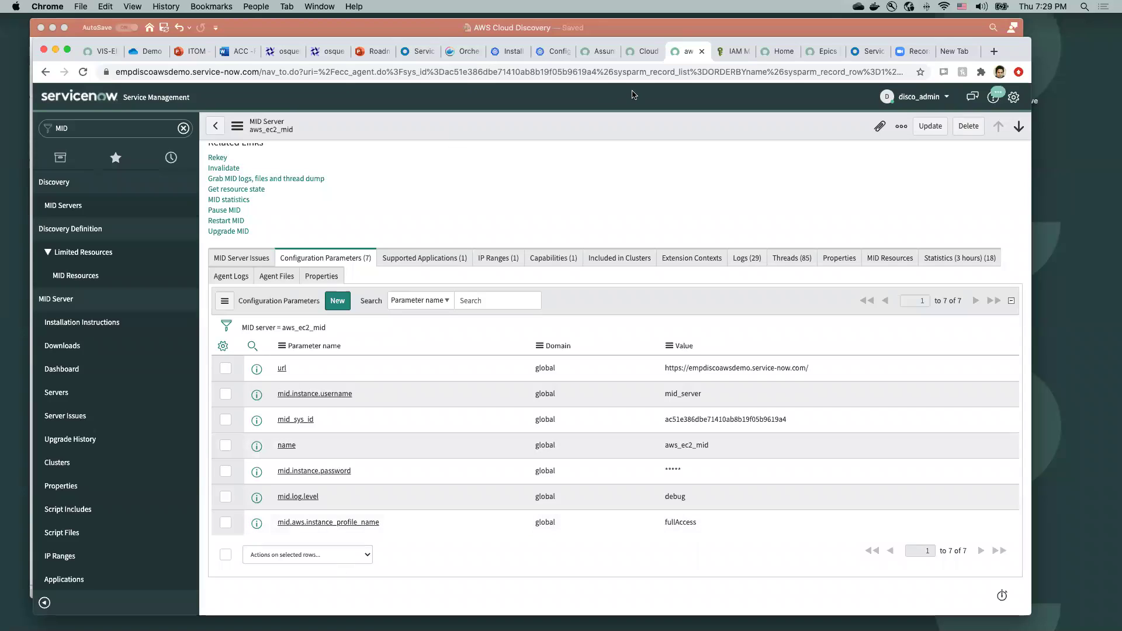
Step: Review the aws_ec2_mid MID Server details and the documentation on assuming an AWS role for temporary Cloud Discovery credentials
scroll(517, 205, "up", 5)
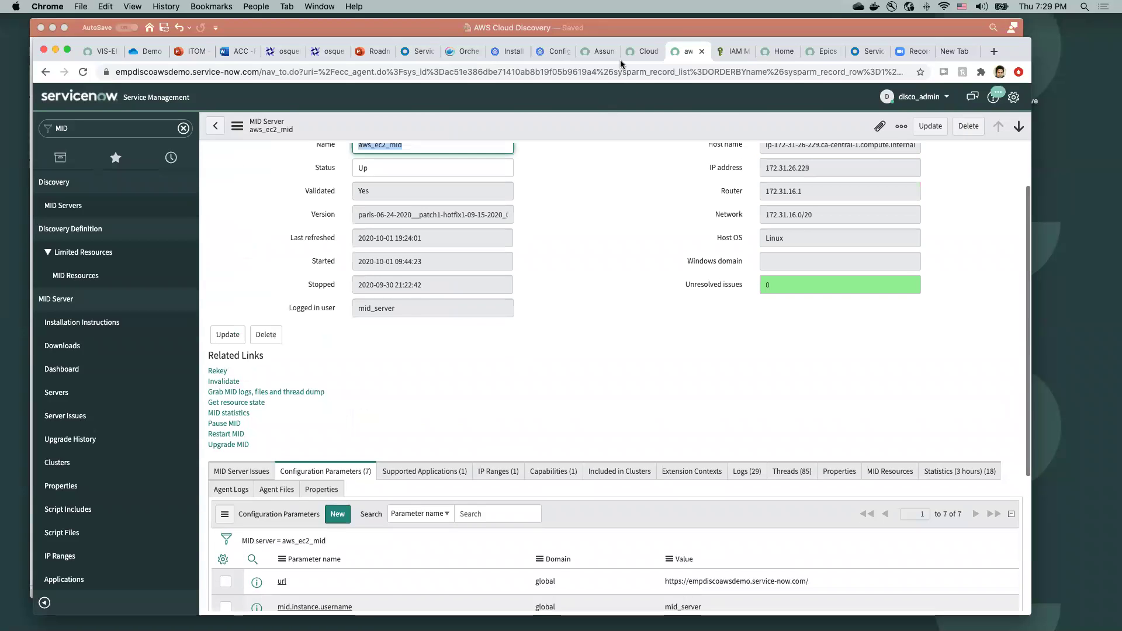
double_click(411, 216)
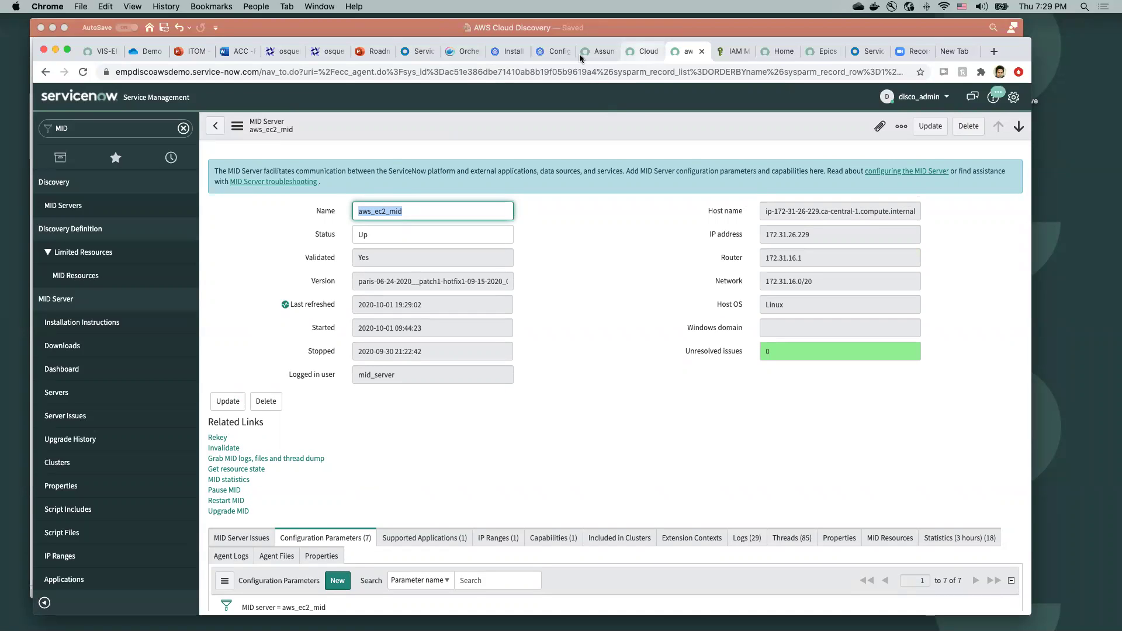
left_click(627, 56)
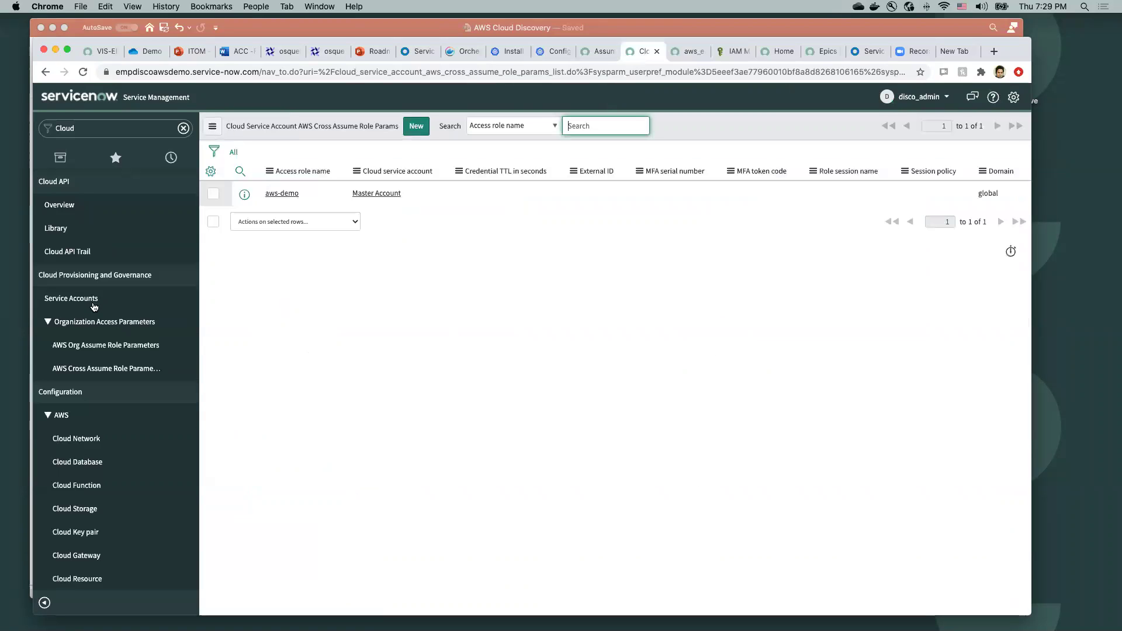
key("ctrl+shift+Tab")
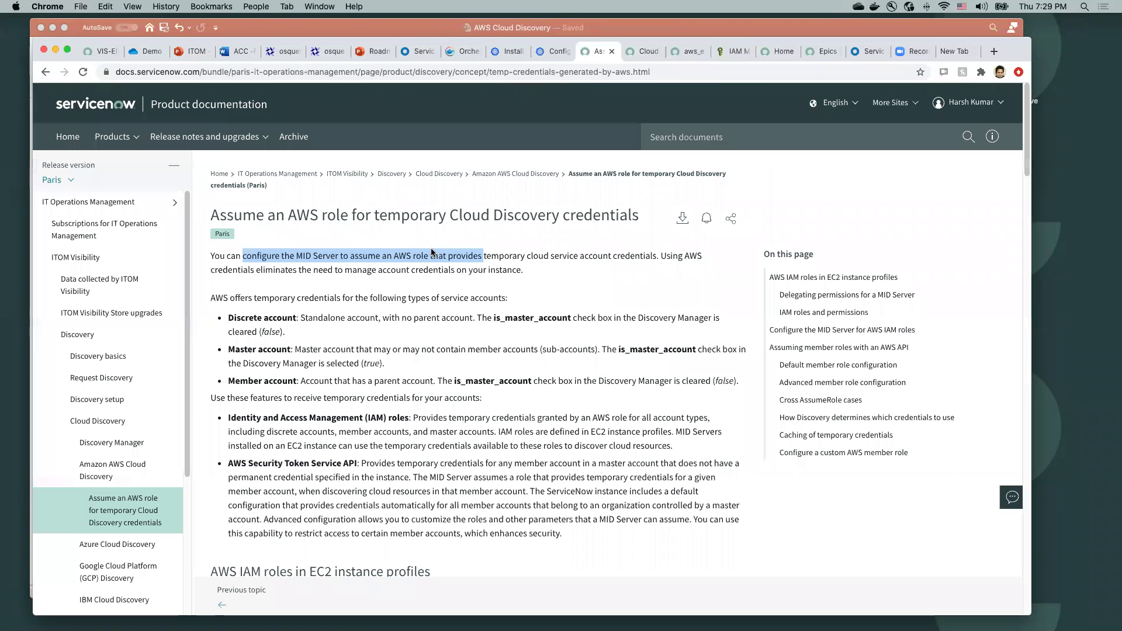
Step: Check the cloud service accounts and the aws-demo entry in the AWS Cross Assume Role Parameters list
key("ctrl+Tab")
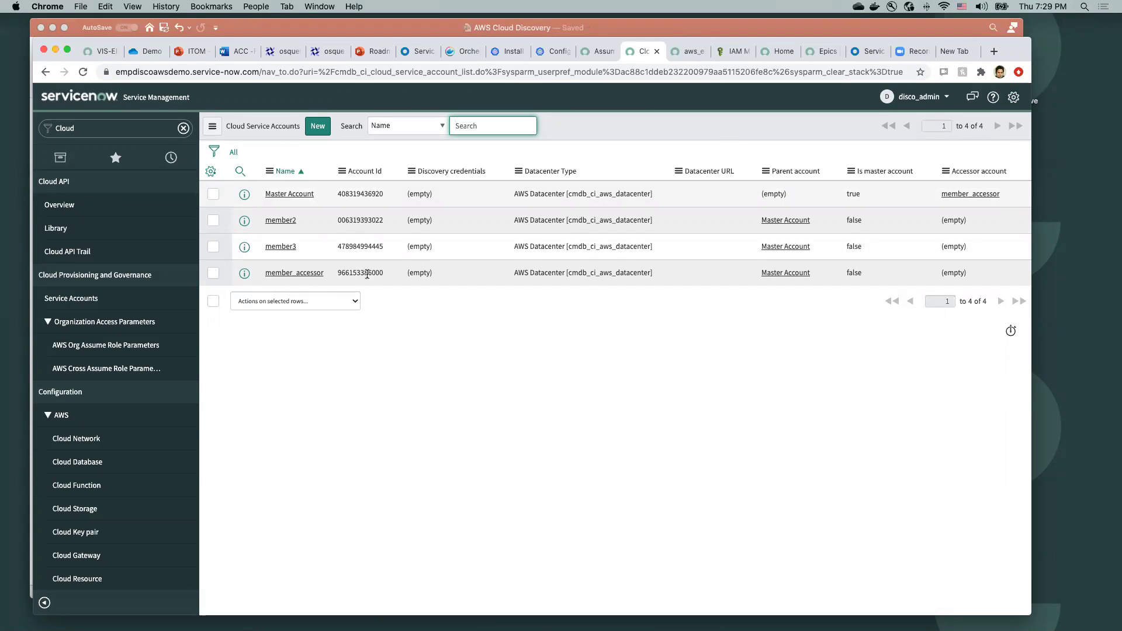
left_click(111, 374)
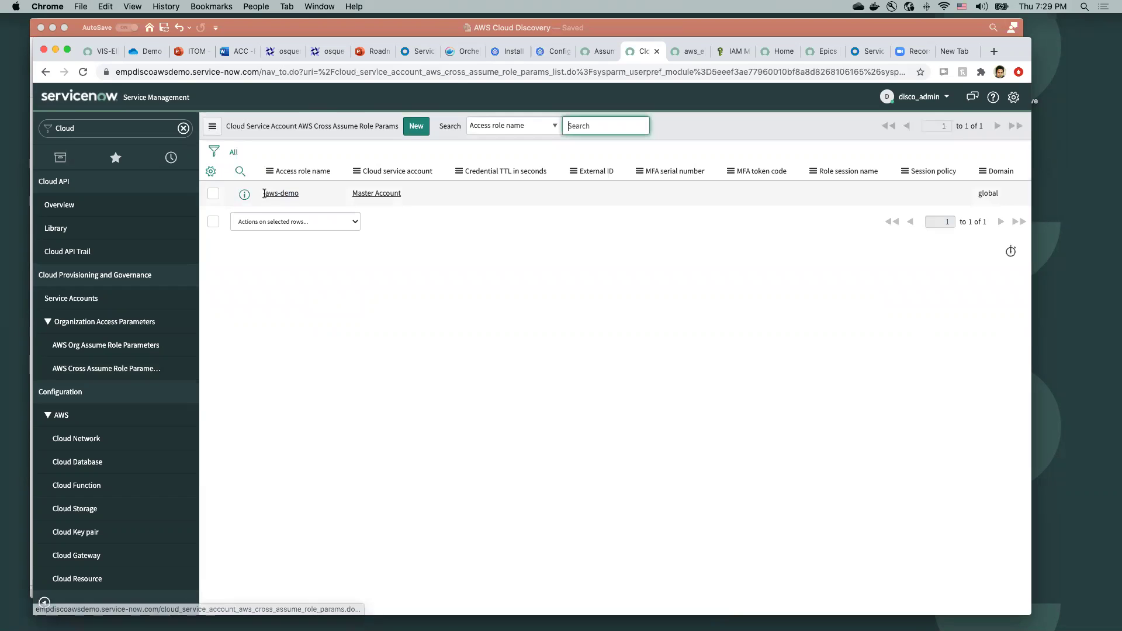
left_click(266, 196)
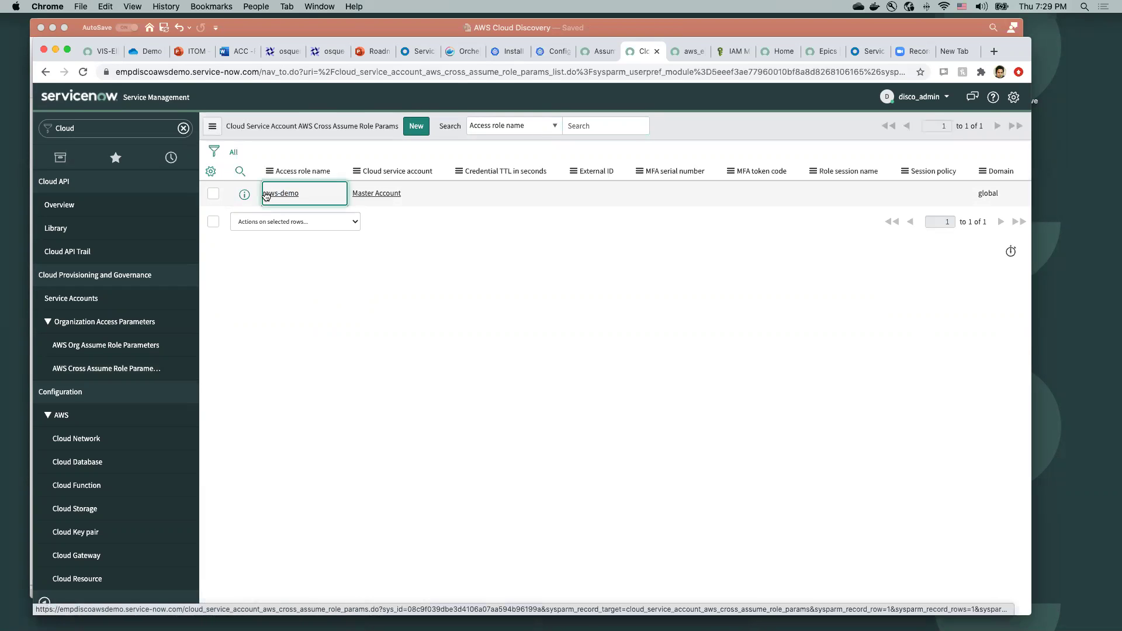
left_click(110, 124)
type("Cloud Disco")
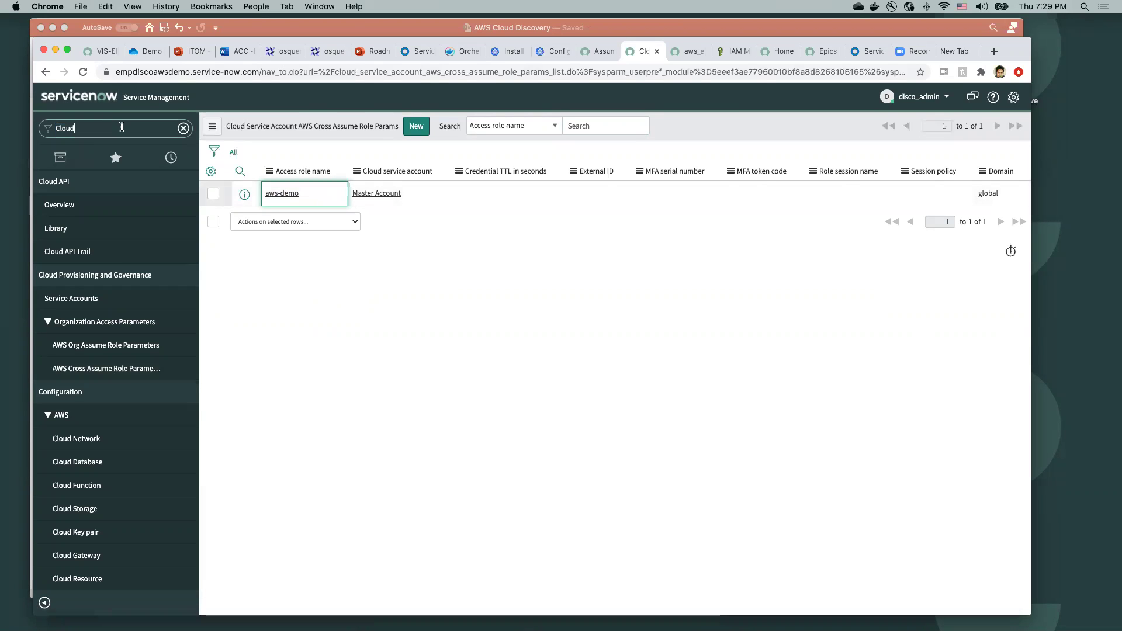
type("very")
key("BackSpace")
key("BackSpace")
key("BackSpace")
key("BackSpace")
key("BackSpace")
key("BackSpace")
key("BackSpace")
key("BackSpace")
key("BackSpace")
key("BackSpace")
key("BackSpace")
key("BackSpace")
key("BackSpace")
key("BackSpace")
key("BackSpace")
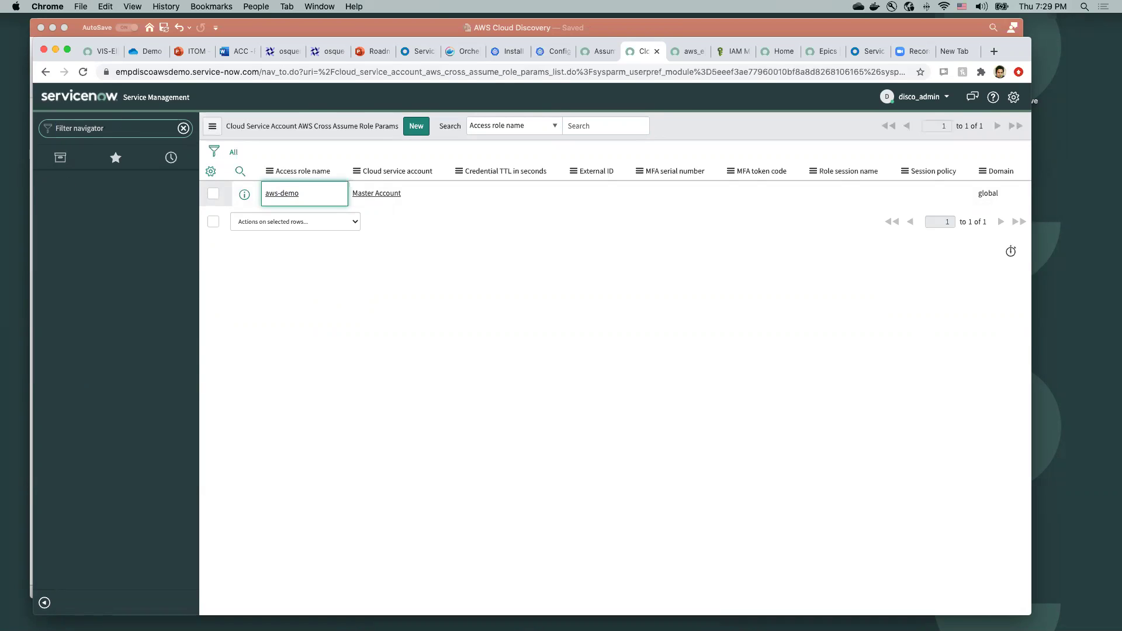
Step: Filter the navigator for Discovery and open Discovery Schedules
type("Discovery")
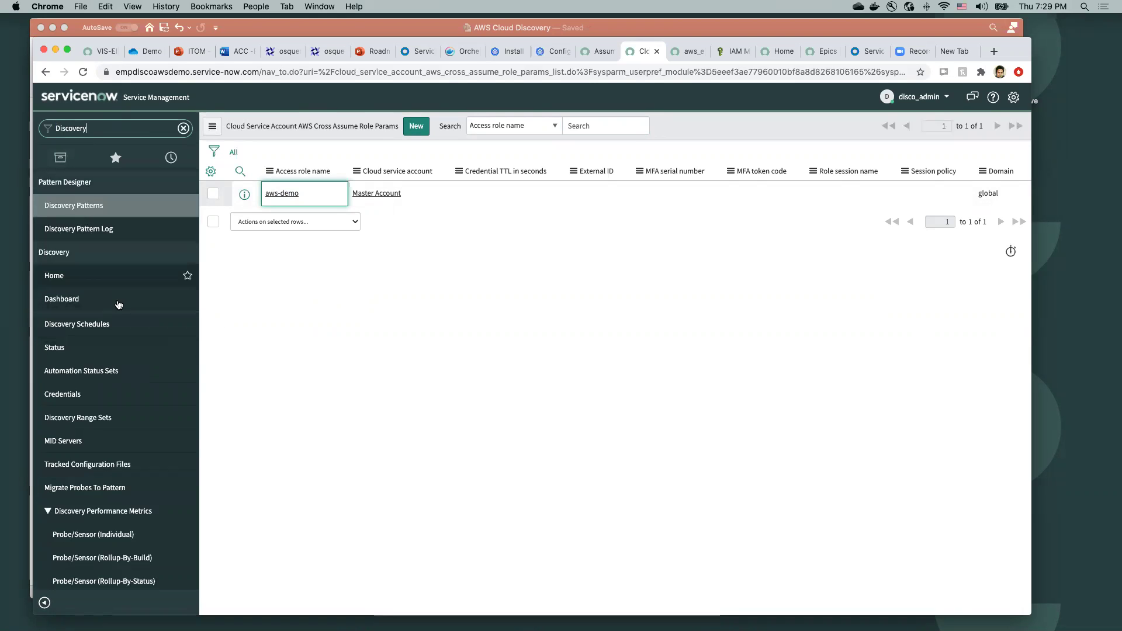
scroll(101, 290, "down", 1)
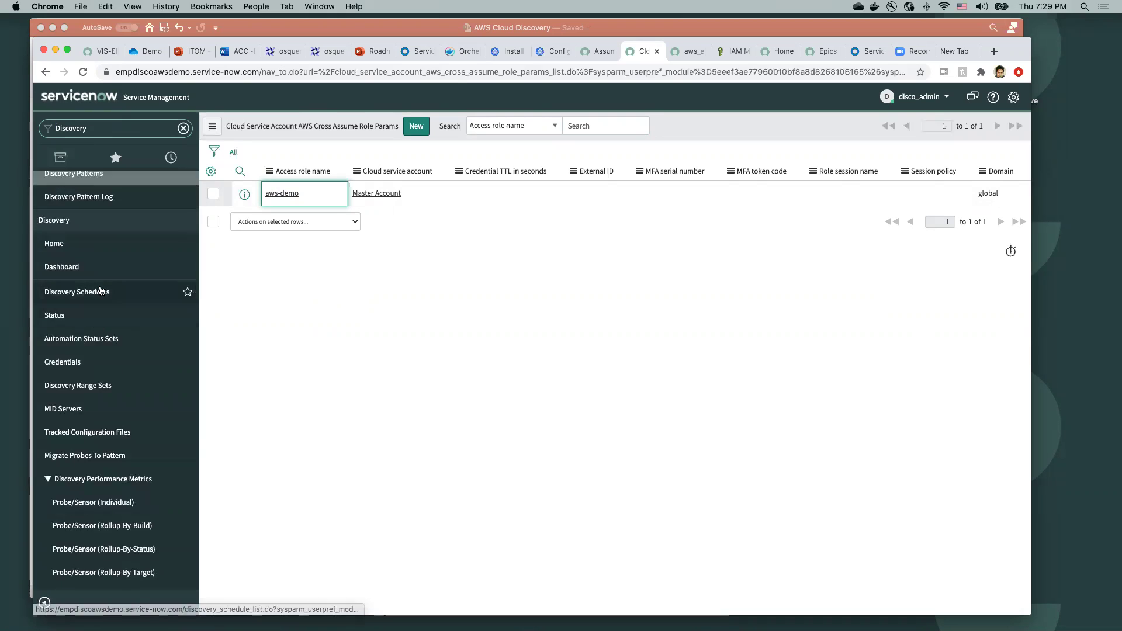
left_click(101, 290)
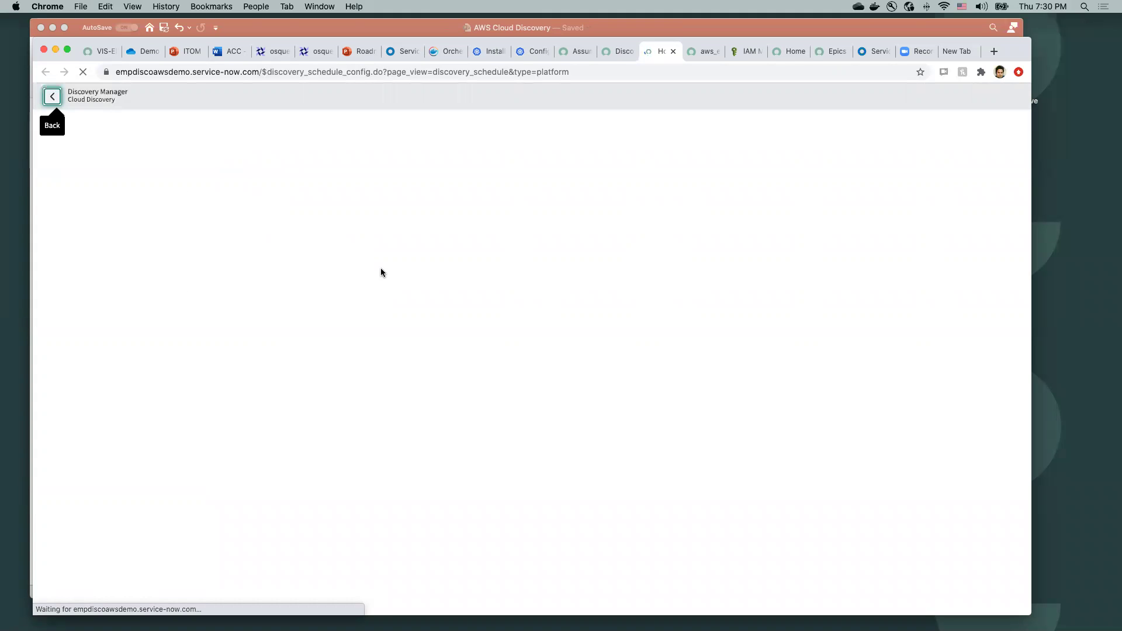
Step: Set the cloud discovery provider to AWS and name the schedule DiscoAWS
left_click(167, 231)
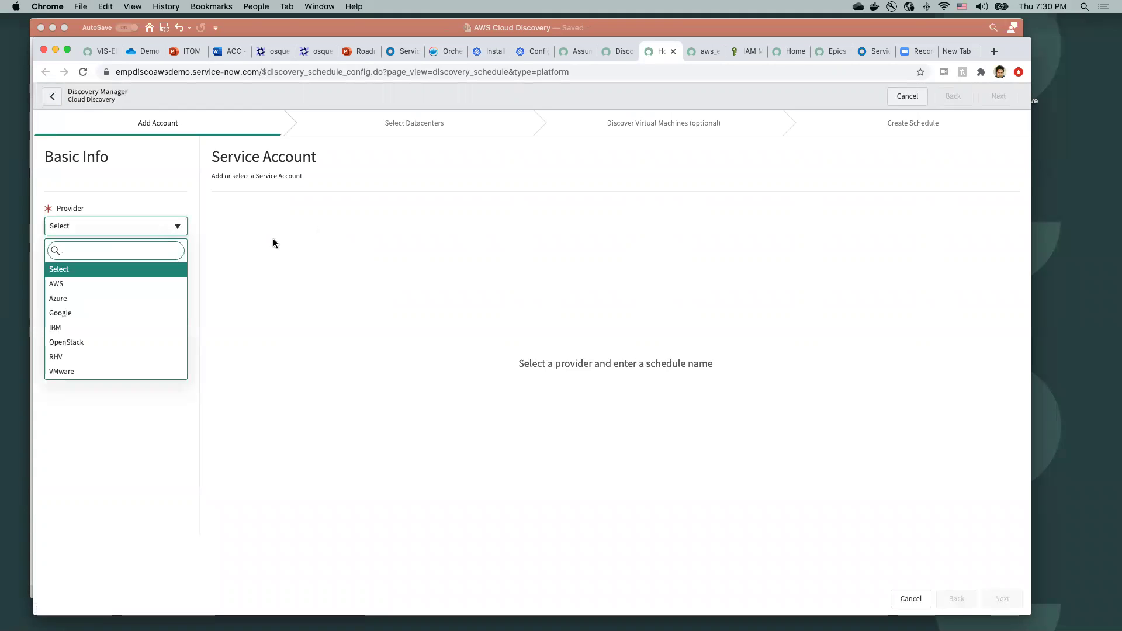
left_click(70, 282)
left_click(69, 278)
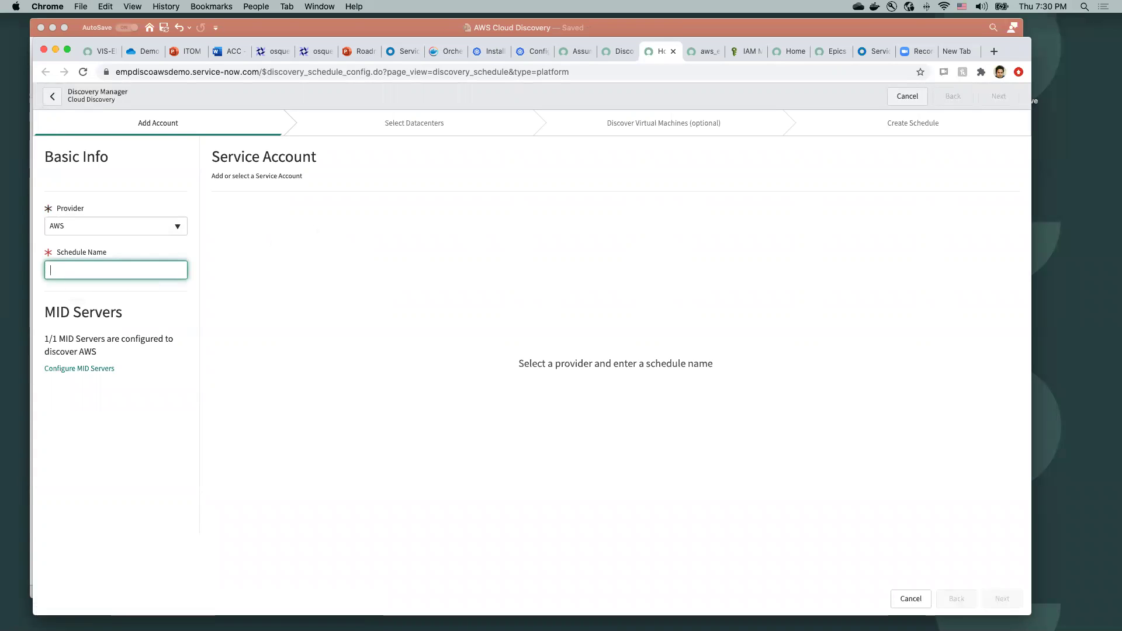
type("DiscoAWS")
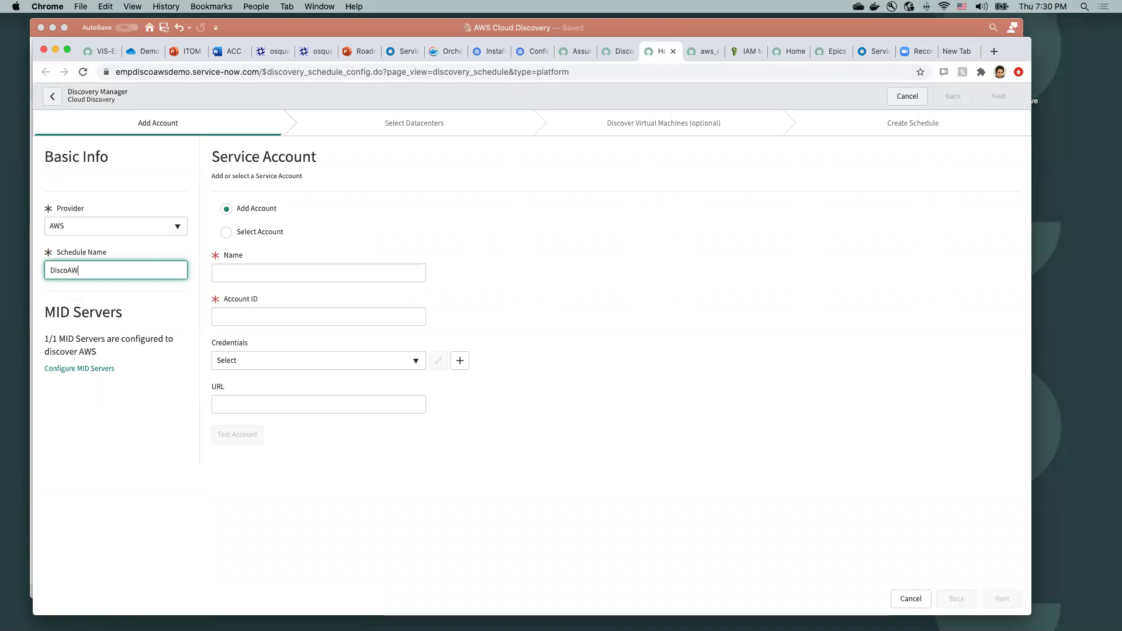
Step: Choose the existing Master Account as service account without credentials, and test it before continuing to the datacenters
left_click(258, 233)
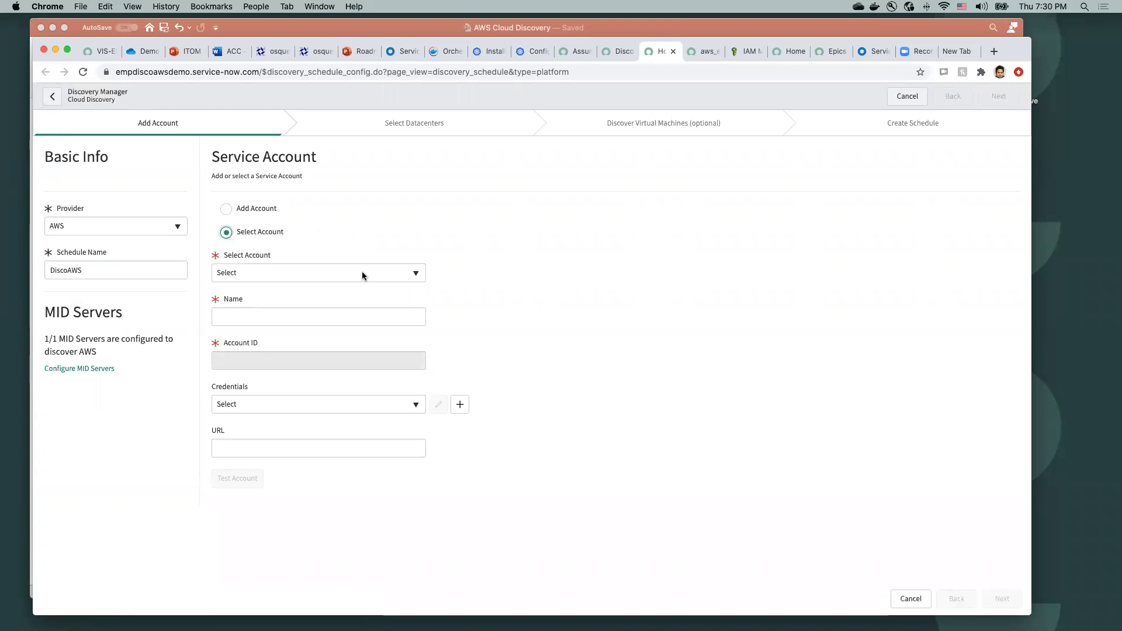
left_click(362, 271)
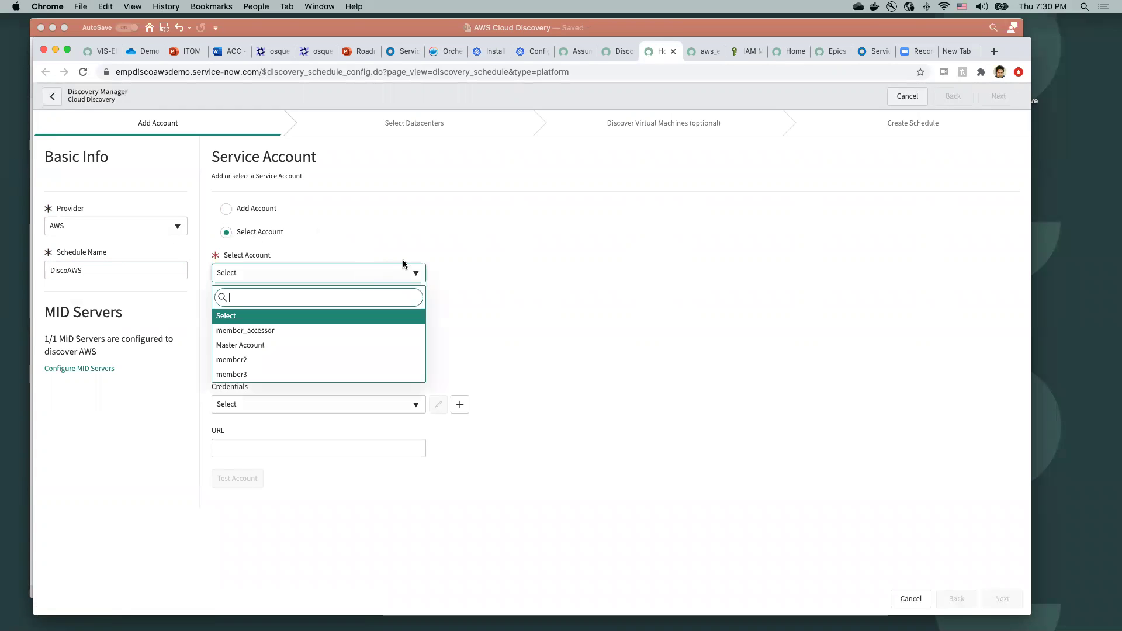
left_click(281, 345)
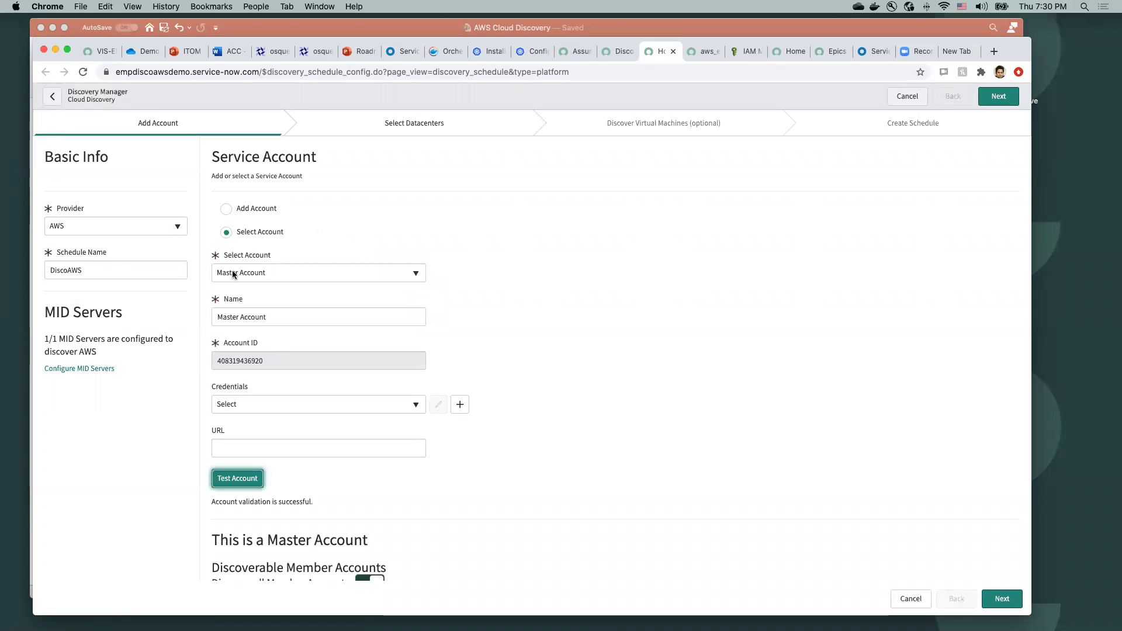
left_click(313, 404)
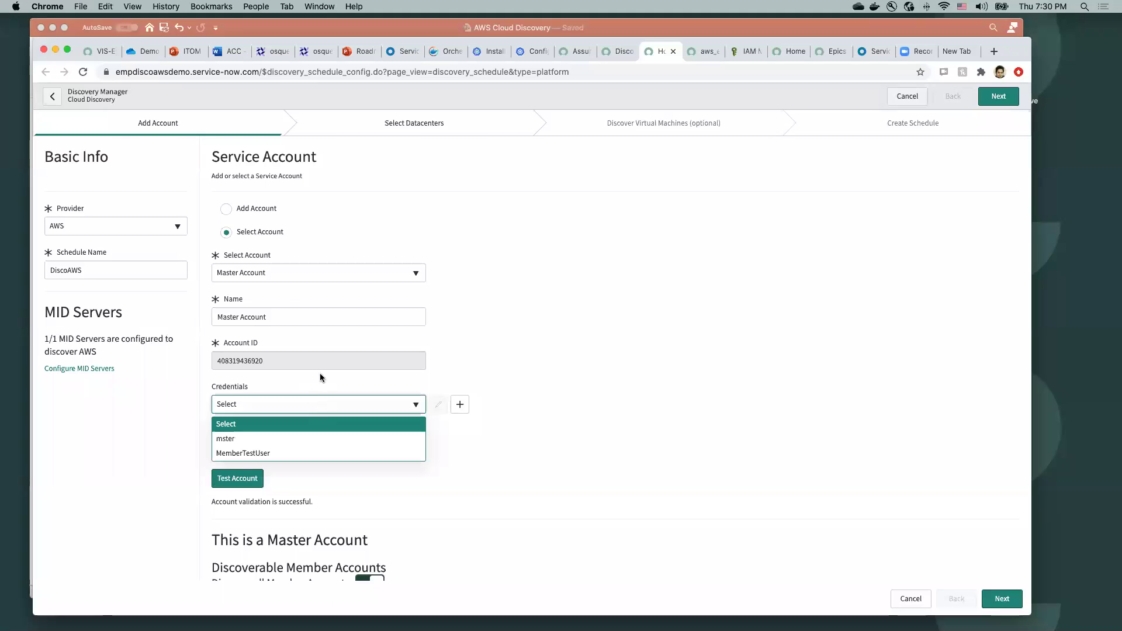
left_click(320, 373)
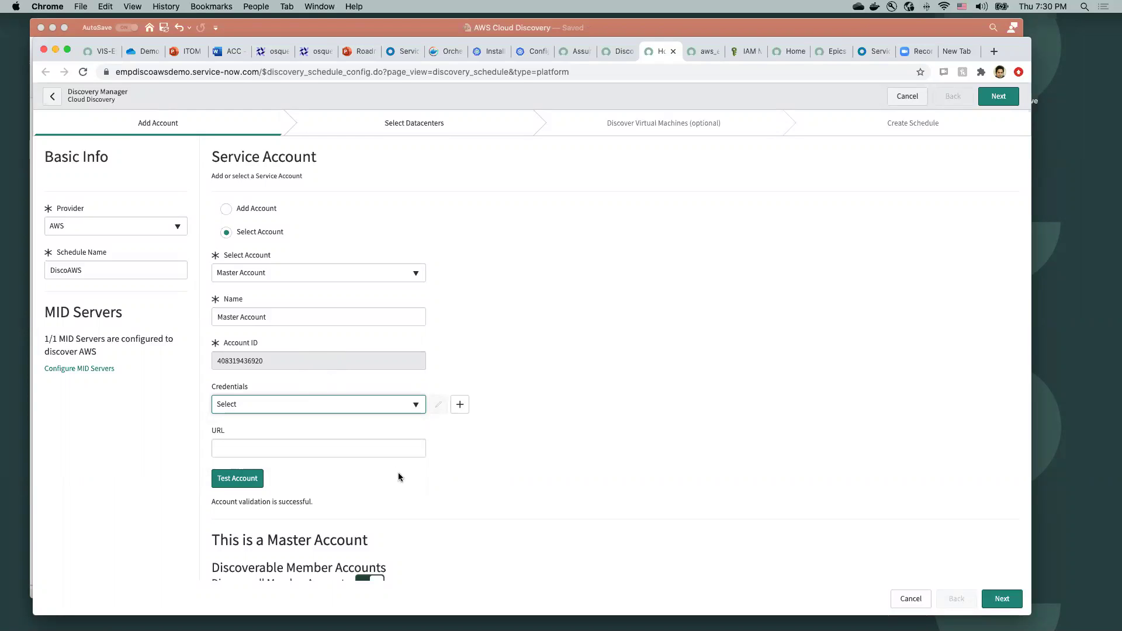
left_click(240, 481)
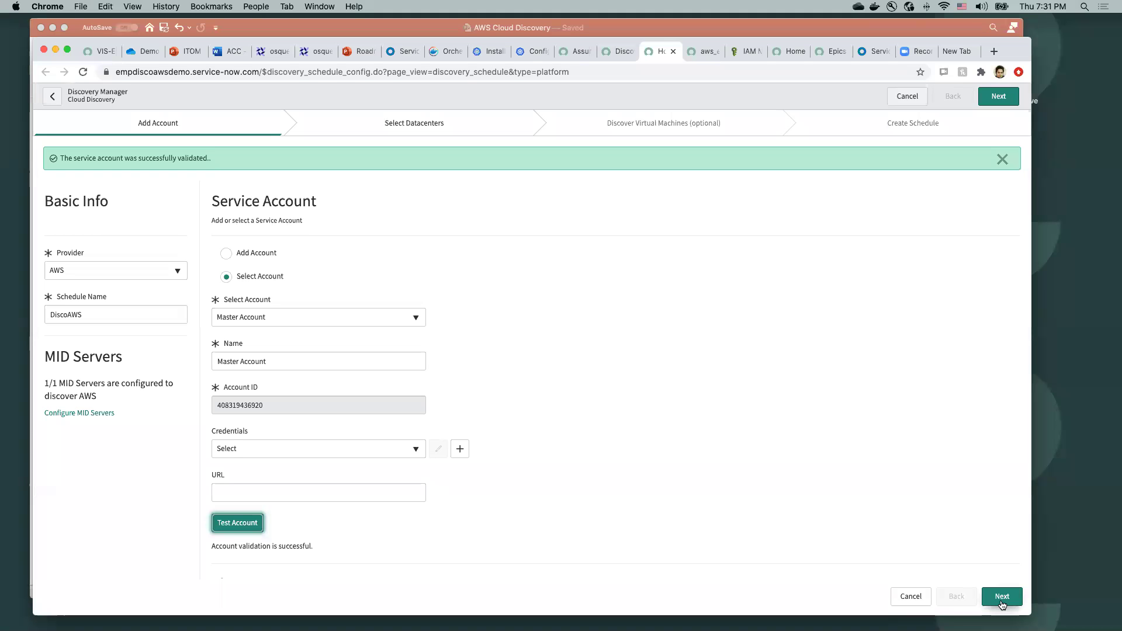
left_click(1001, 597)
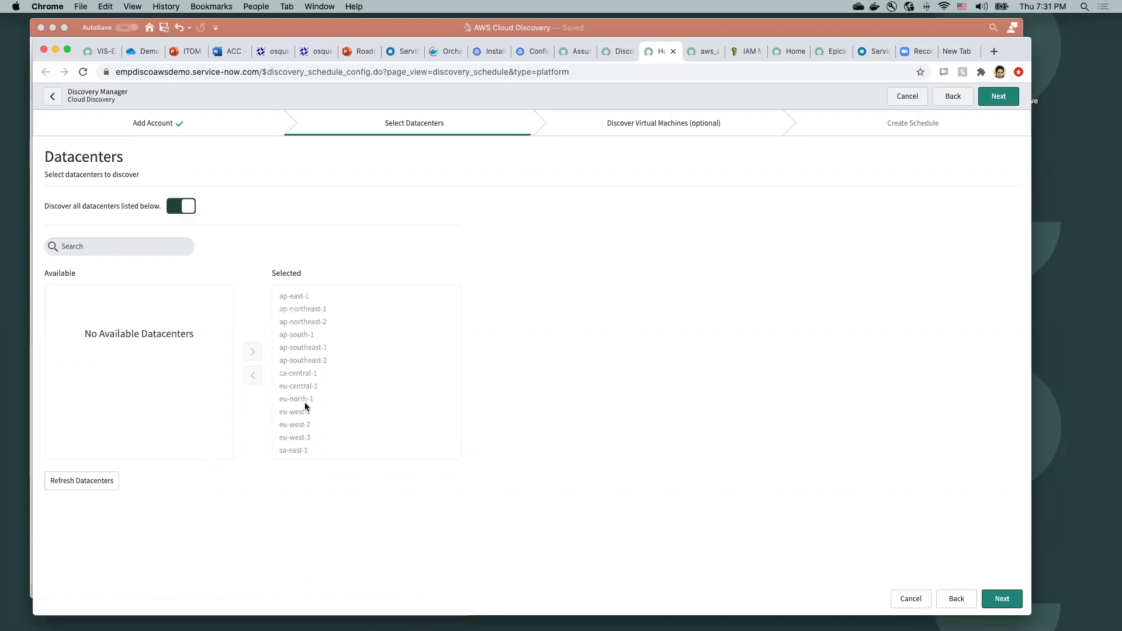
Step: Turn off discovery of all datacenters and keep only ap-east-1 and ap-northeast-1 selected
left_click(174, 207)
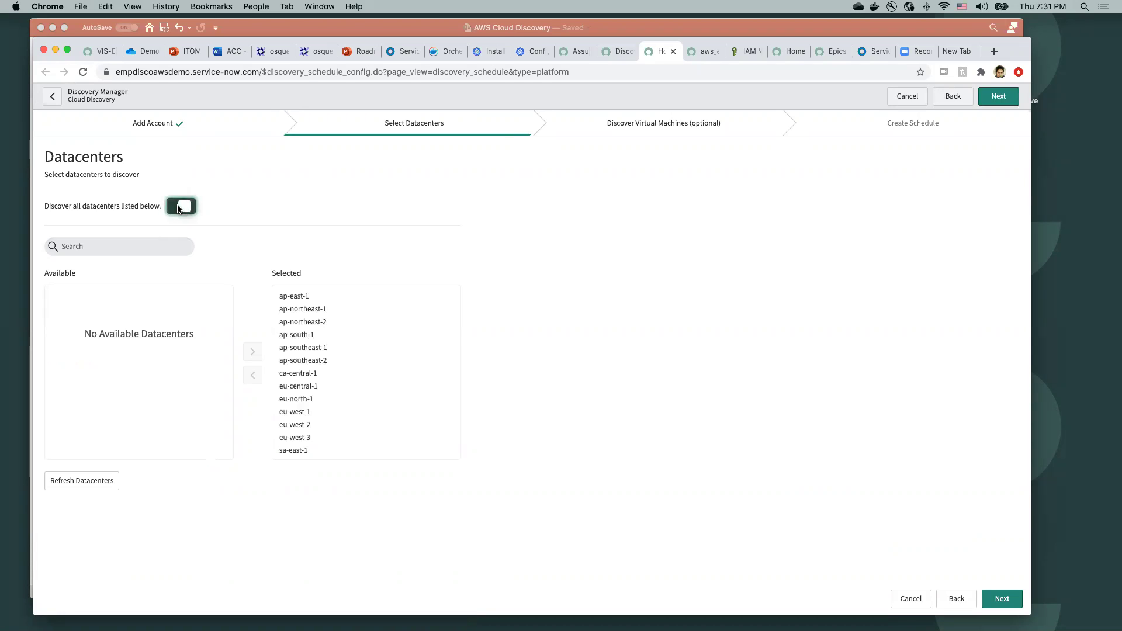
left_click(313, 296)
left_click(319, 322)
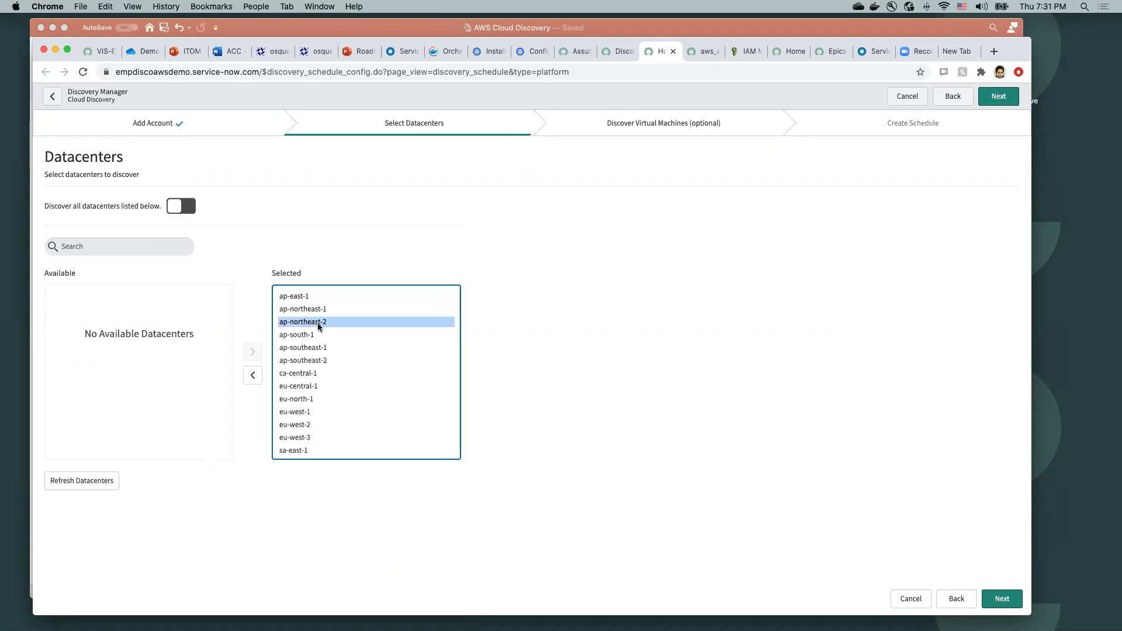
left_click(318, 450, "shift")
left_click(259, 383)
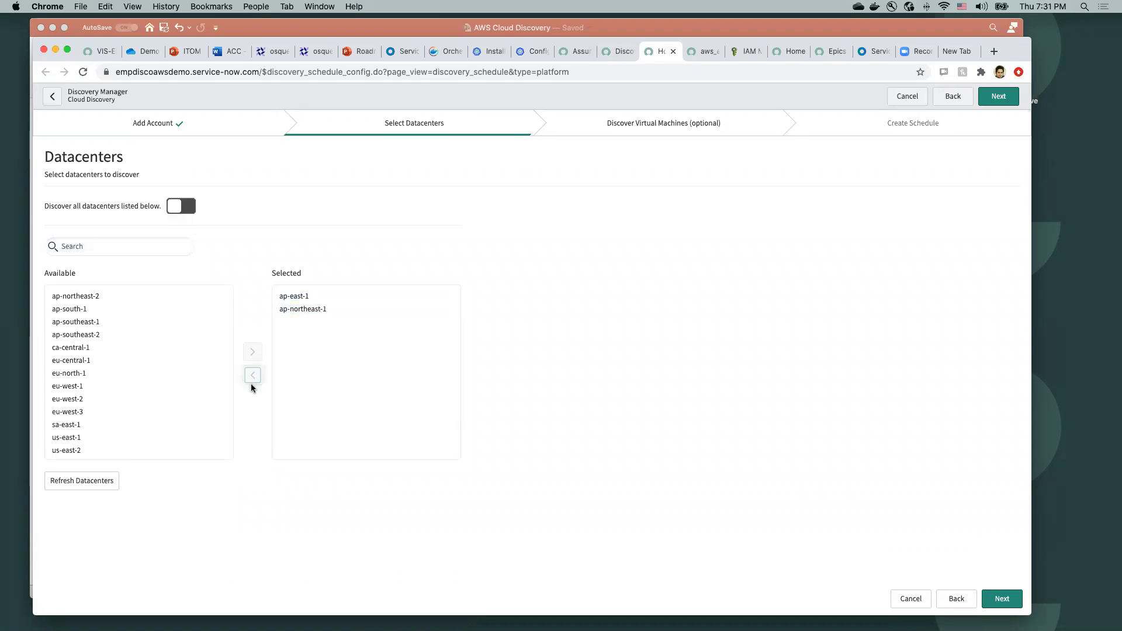
left_click(314, 297)
left_click(320, 310, "shift")
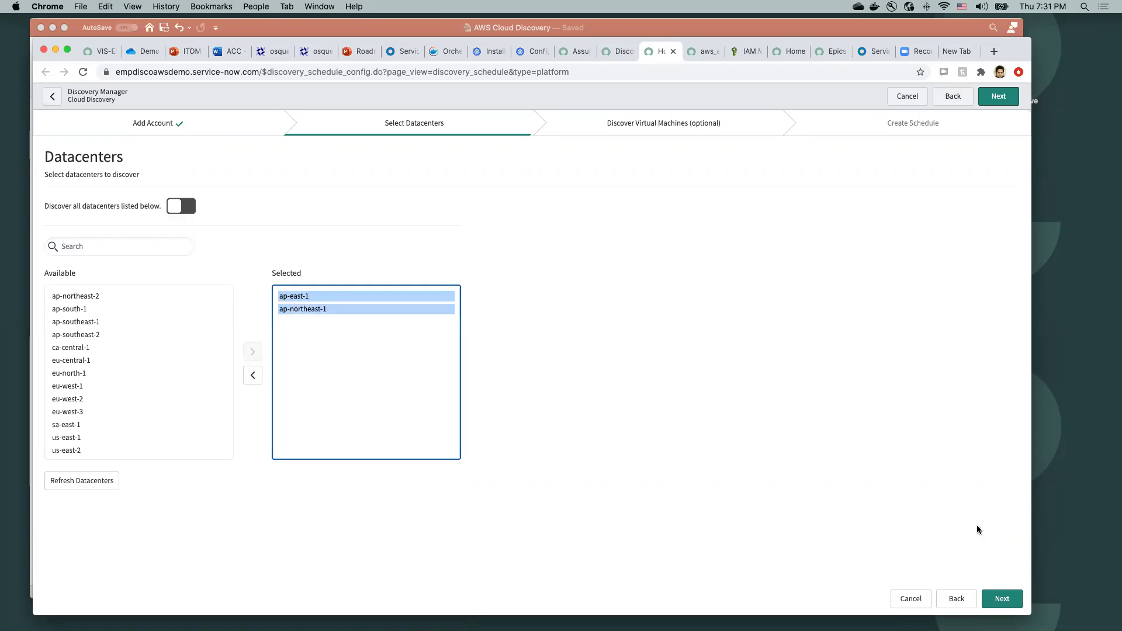
left_click(1003, 601)
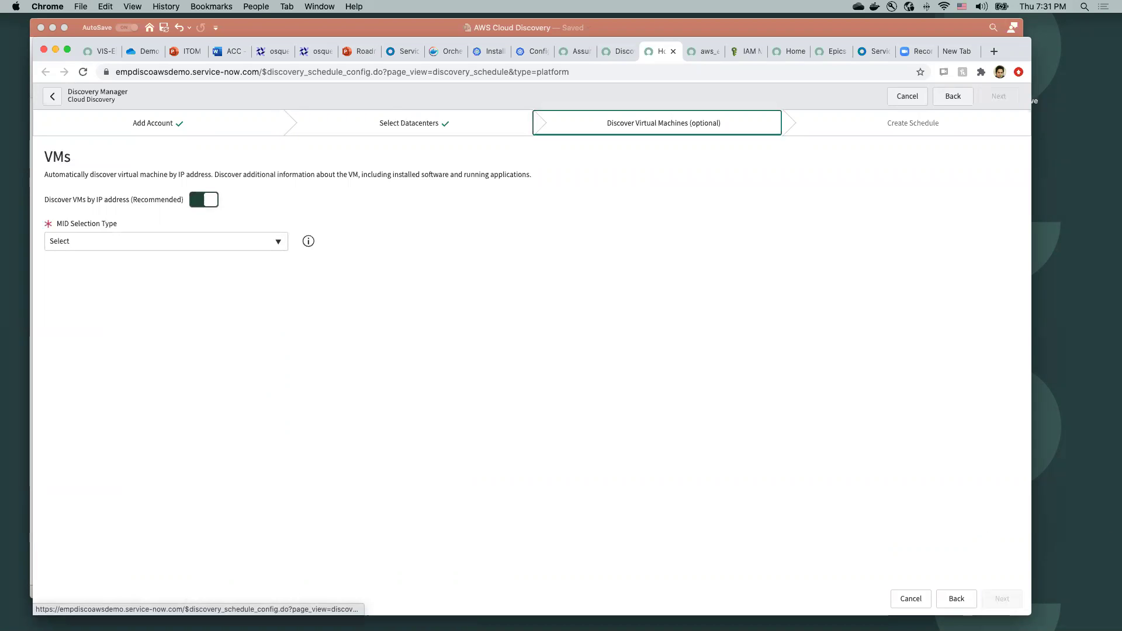
Step: Use the Specific MID Server aws_ec2_mid for discovering VMs by IP address and continue to the schedule settings
left_click(237, 244)
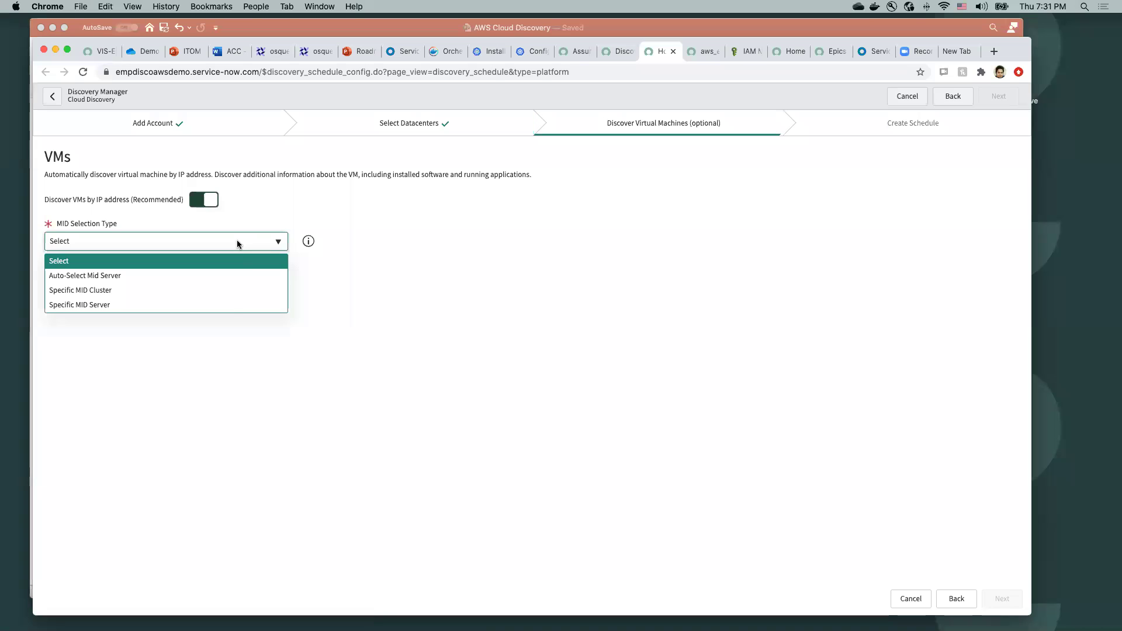
left_click(231, 308)
left_click(239, 285)
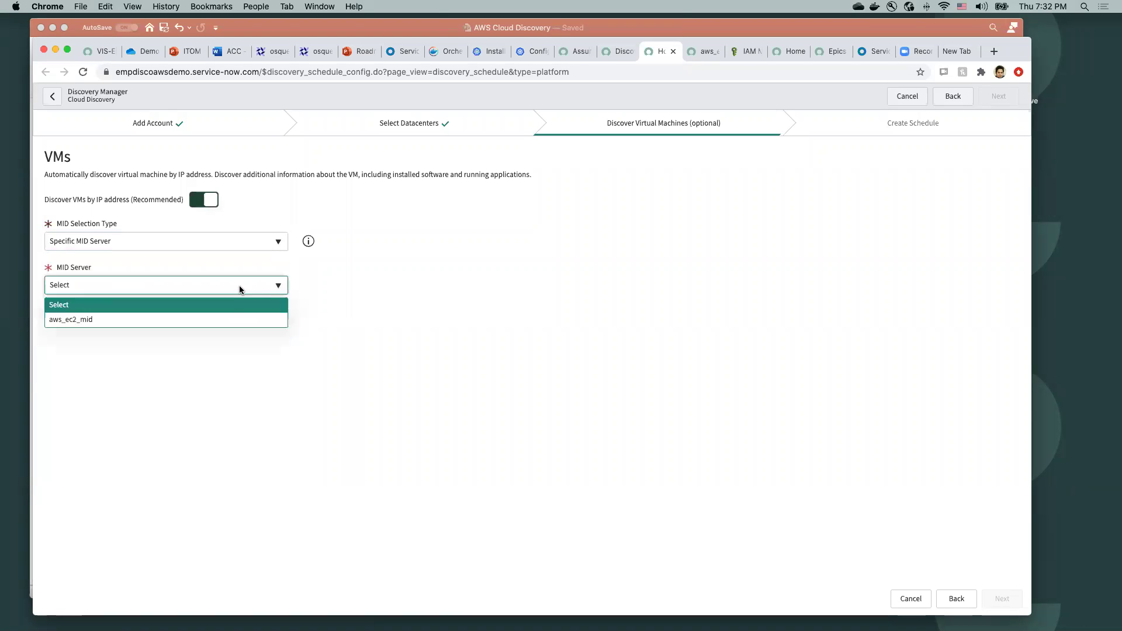
left_click(233, 321)
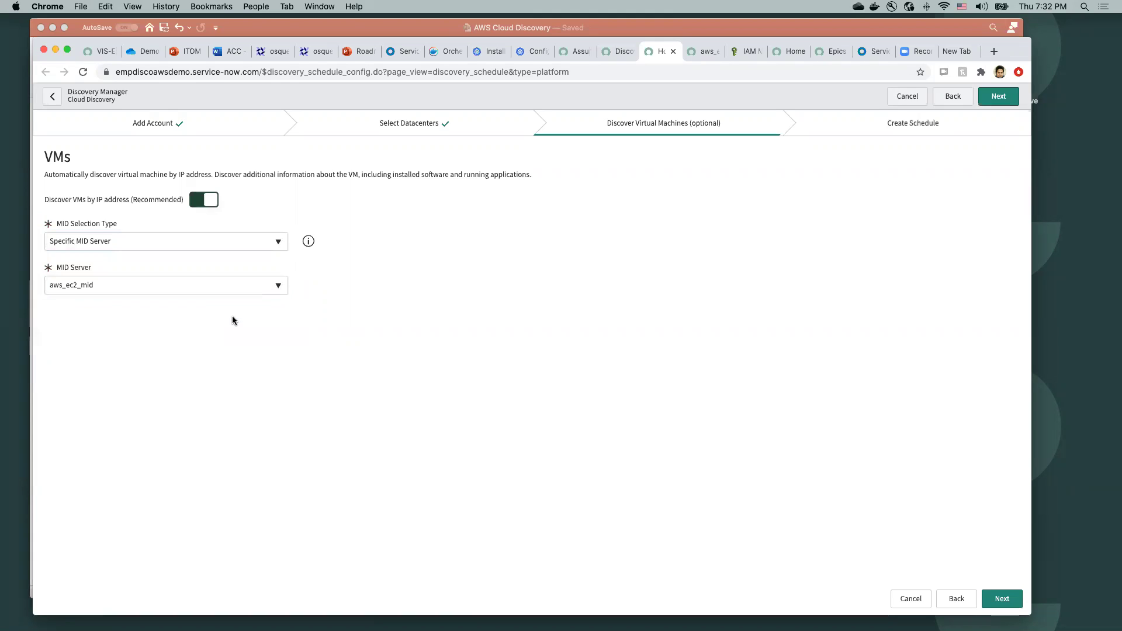
left_click(1002, 598)
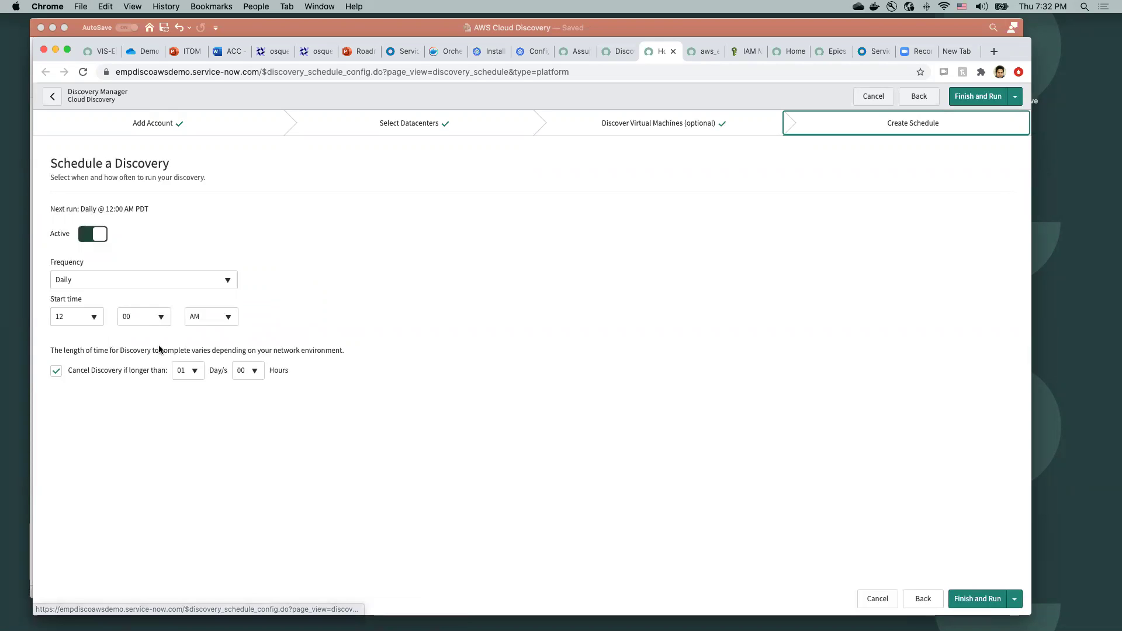
Step: Set the discovery frequency to Once, and finish and run the DiscoAWS schedule
left_click(213, 280)
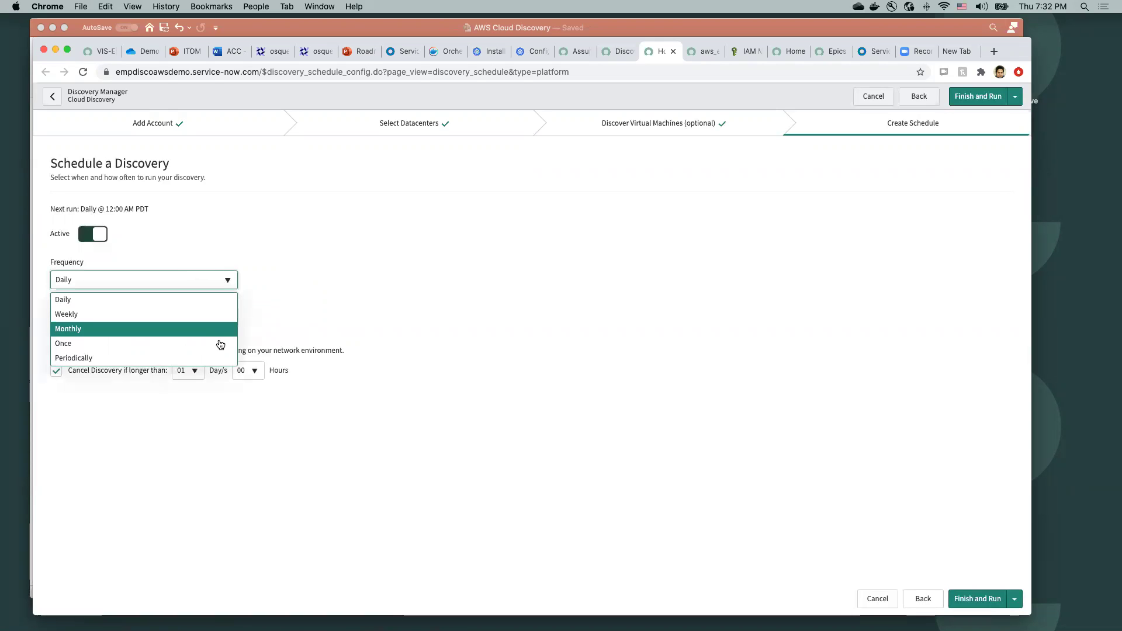
key("Return")
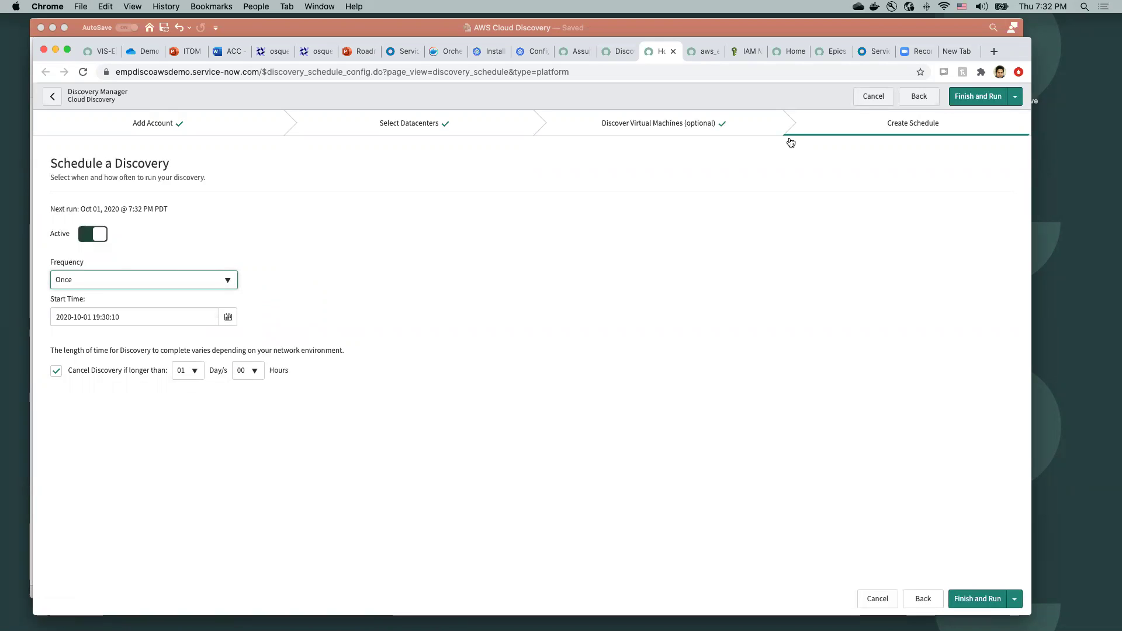
left_click(228, 317)
left_click(382, 302)
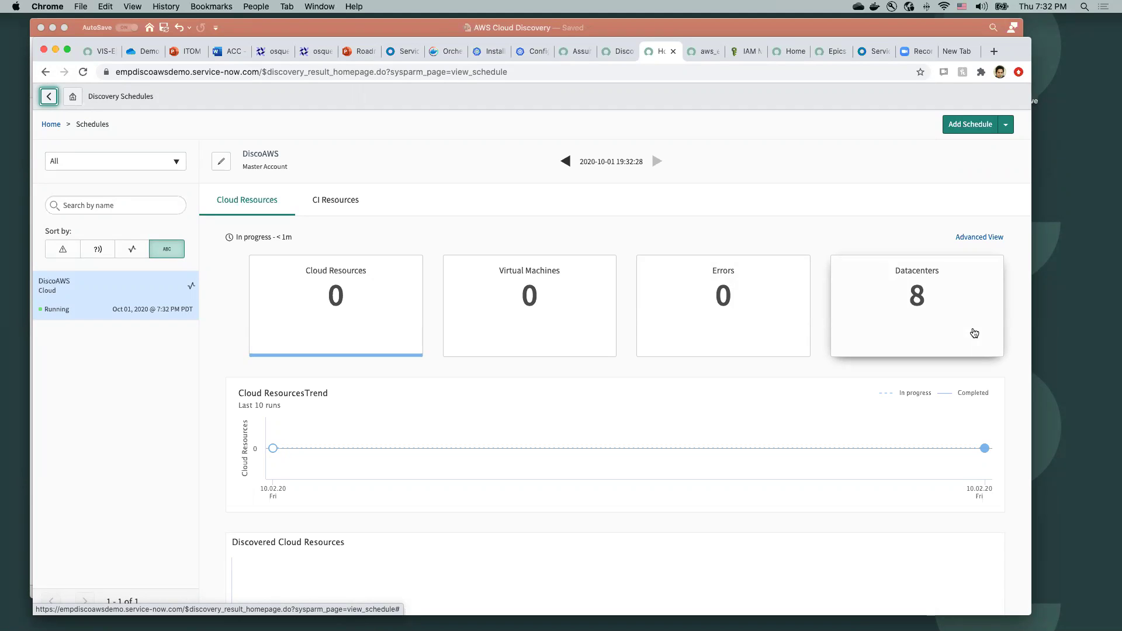
scroll(640, 304, "down", 2)
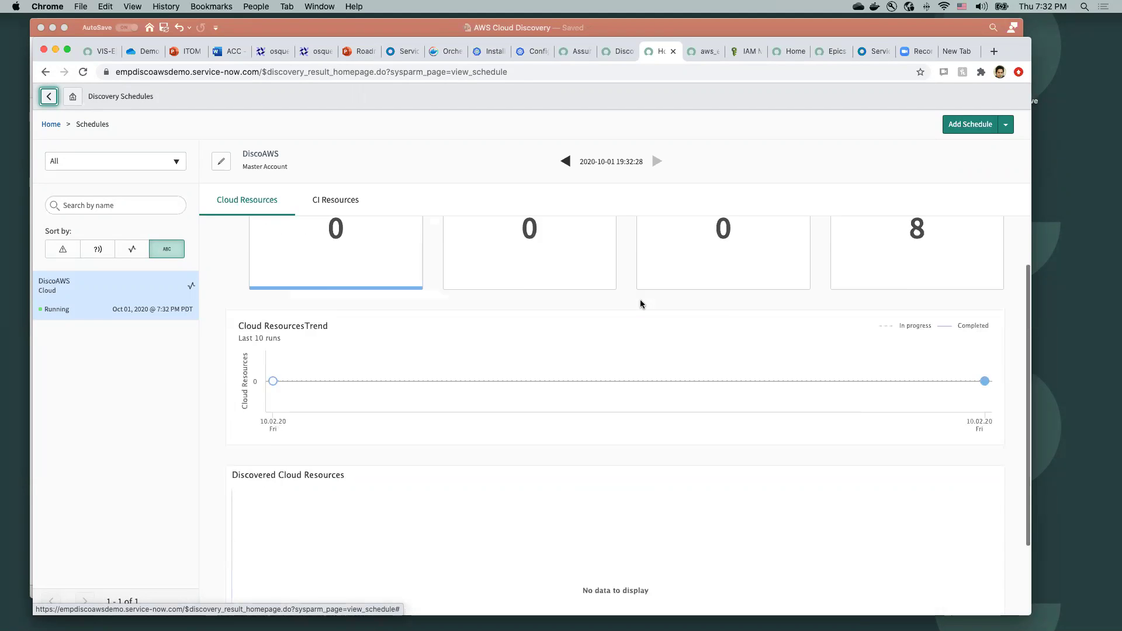
Step: Examine the running DiscoAWS schedule's status, cloud resources trend and discovered cloud resources, with a brief look at its CI resources
scroll(640, 304, "up", 2)
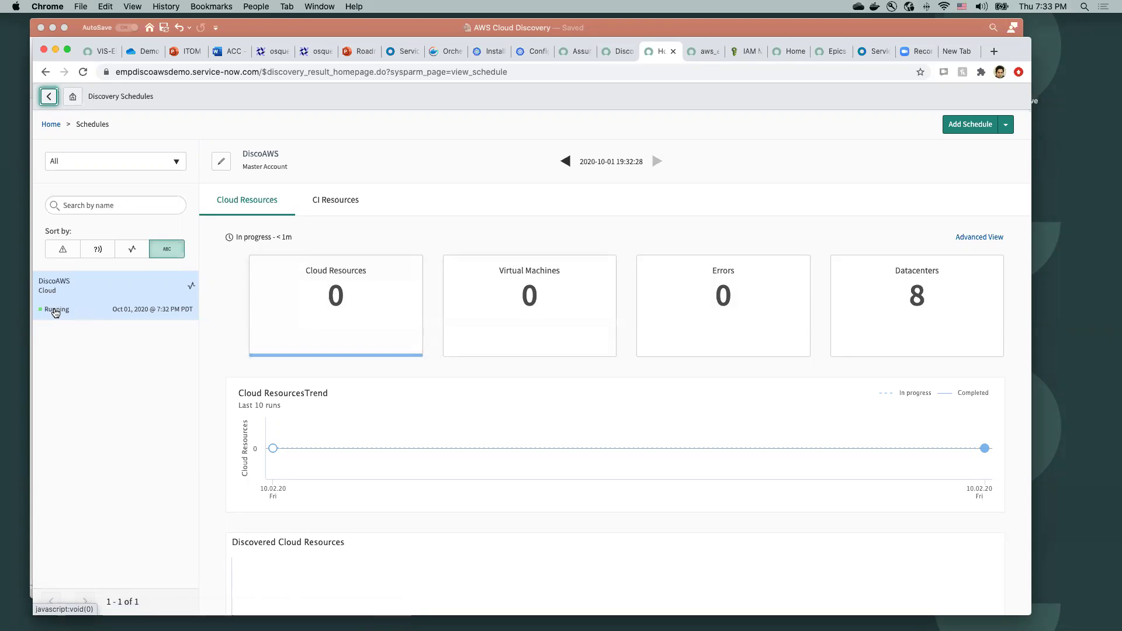
scroll(655, 383, "down", 2)
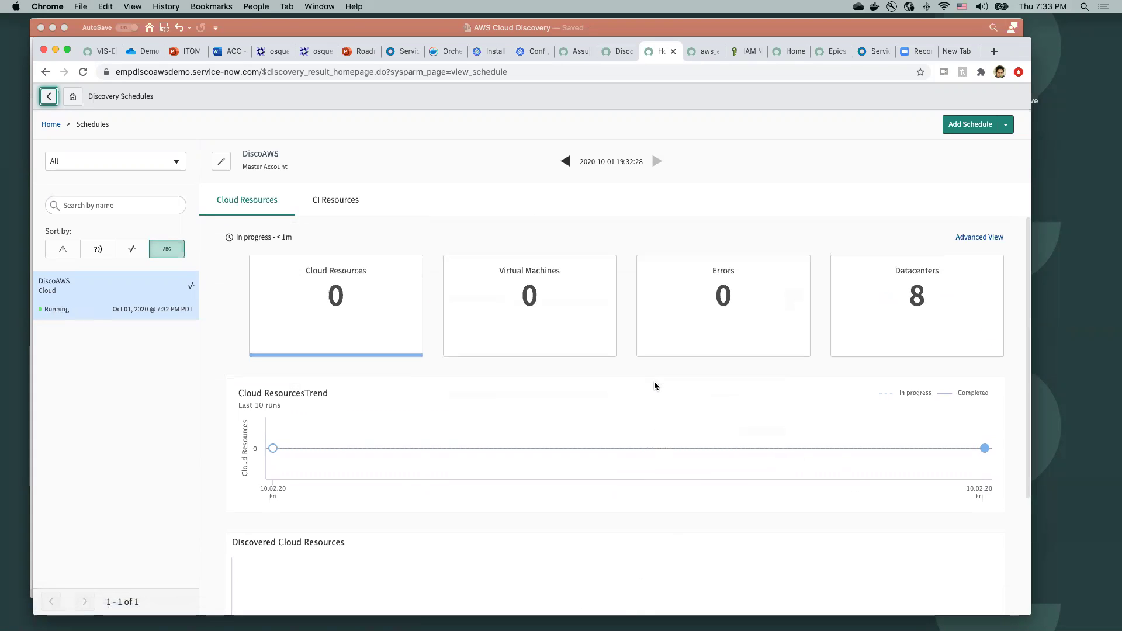
left_click(345, 205)
left_click(272, 200)
scroll(503, 367, "down", 3)
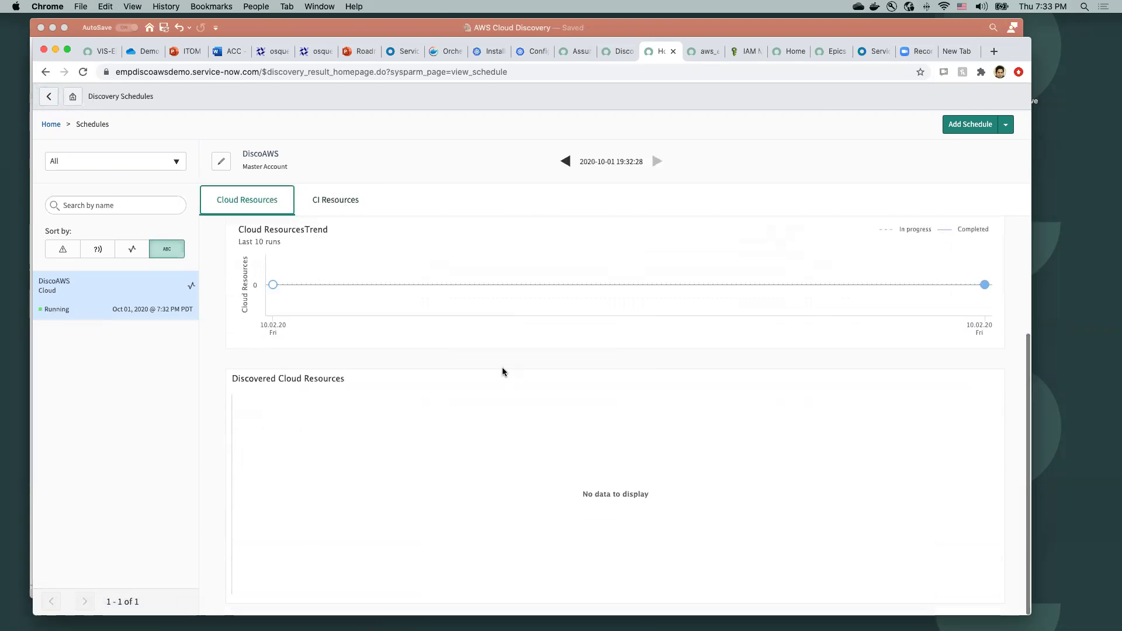
scroll(502, 363, "up", 1)
scroll(503, 364, "up", 2)
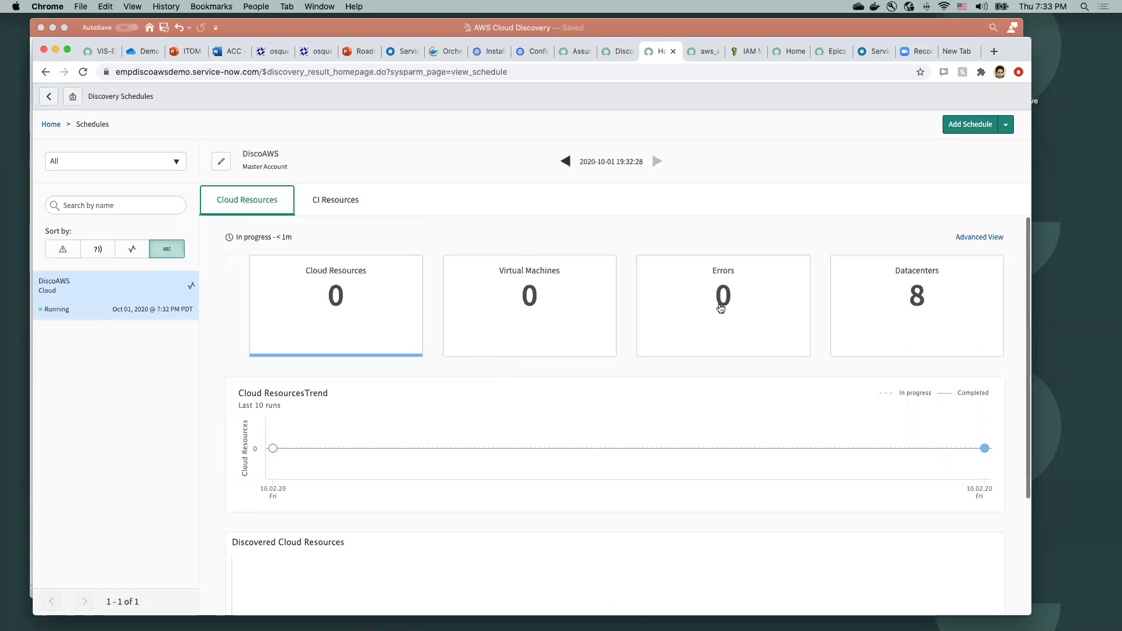
Step: View the datacenters of the DiscoAWS run, and check the CI resources before returning to the cloud resources
left_click(917, 304)
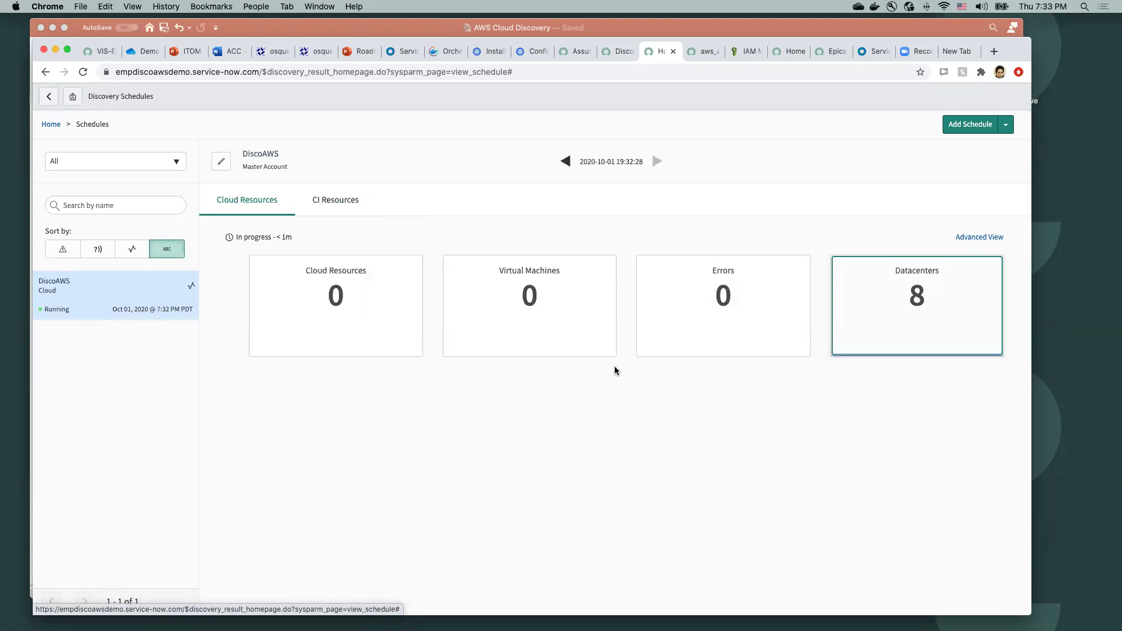
left_click(365, 208)
left_click(244, 202)
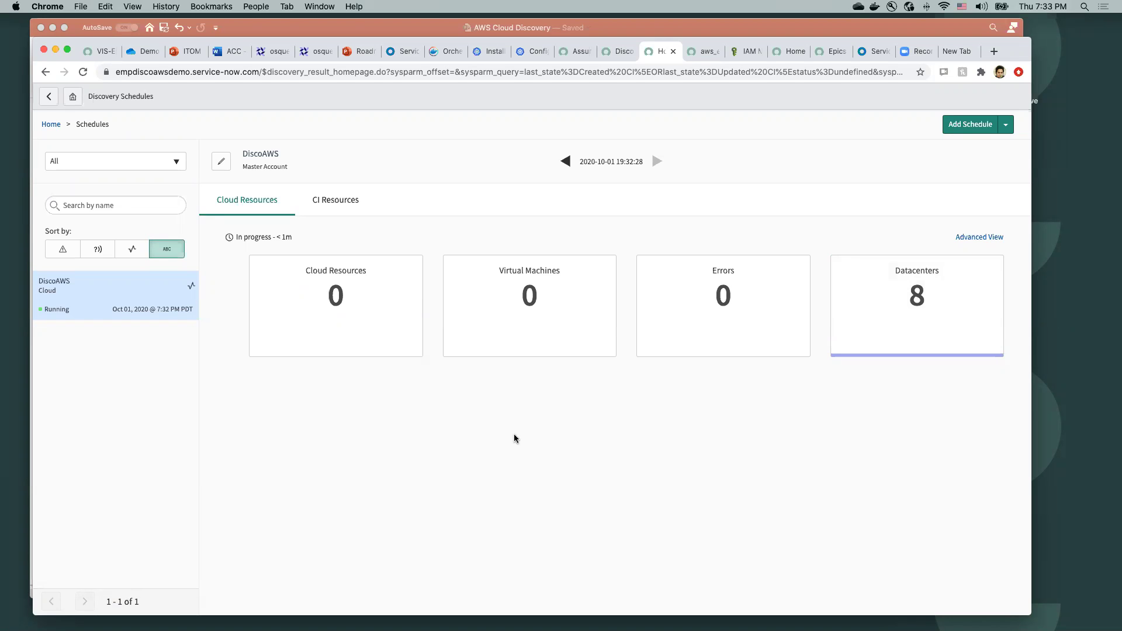
Step: Examine the cloud resources, virtual machines, errors and datacenters results of the DiscoAWS run in turn
left_click(359, 266)
left_click(539, 279)
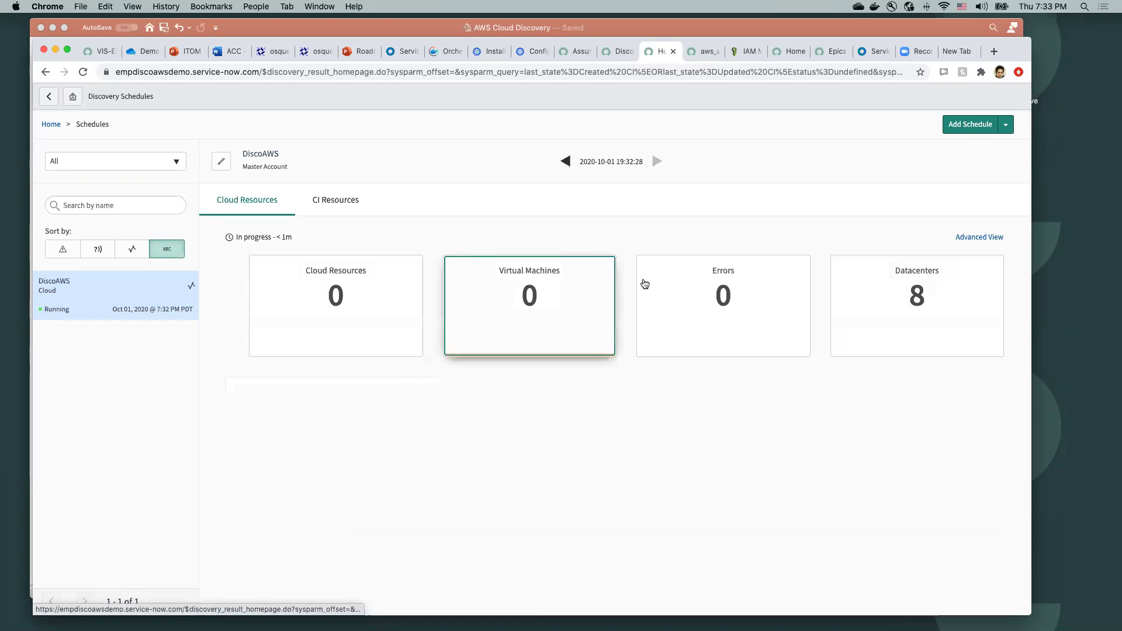
left_click(702, 287)
left_click(877, 285)
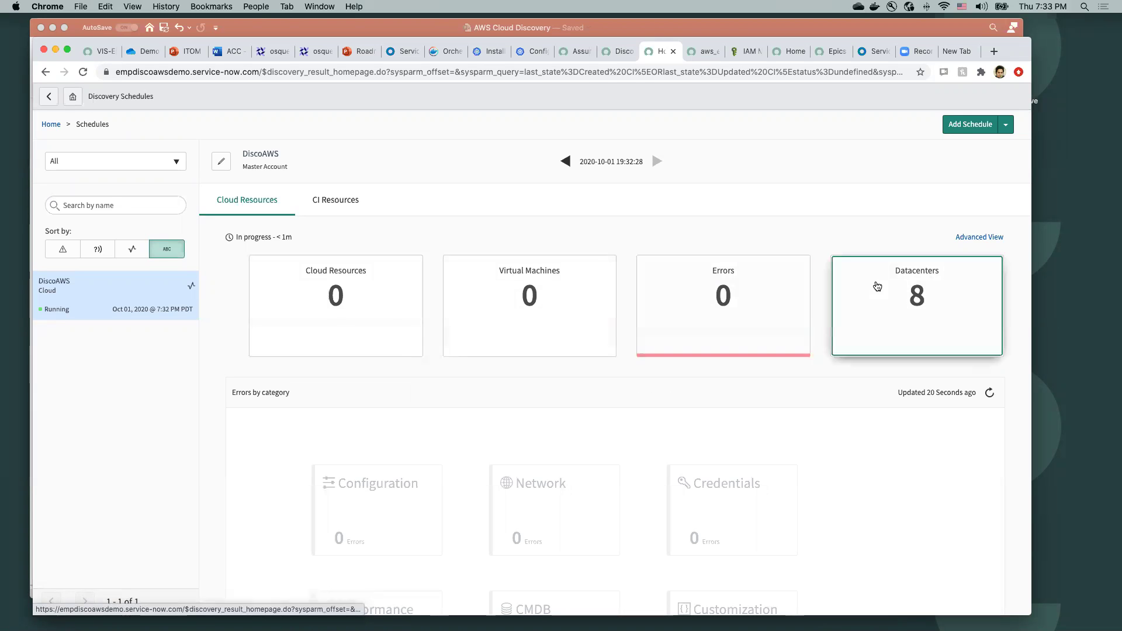
left_click(653, 339)
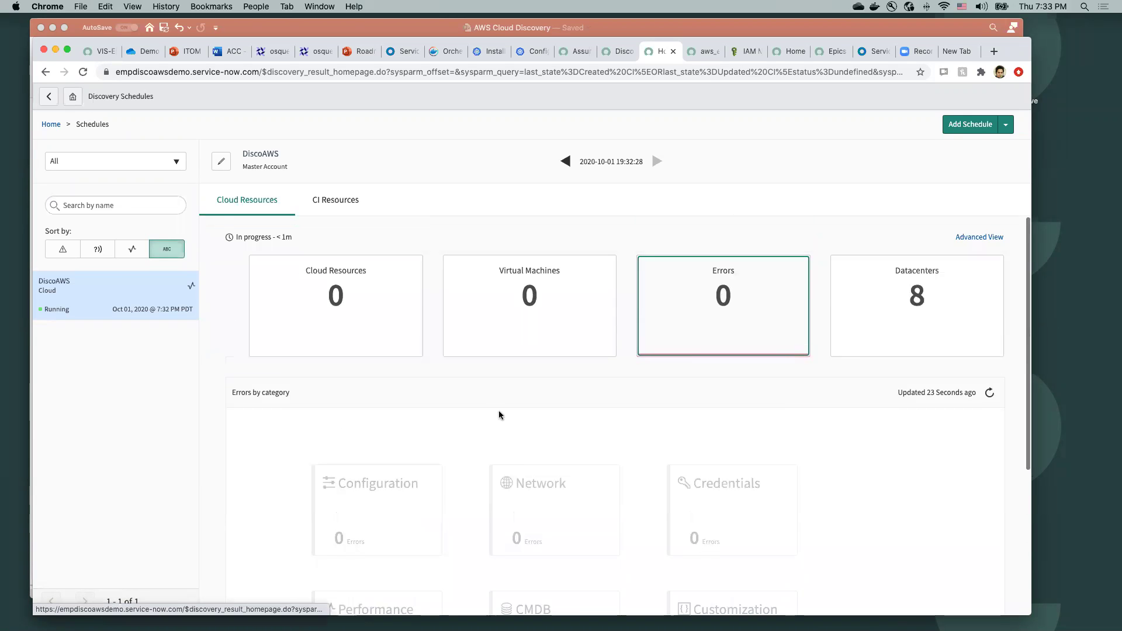
left_click(864, 309)
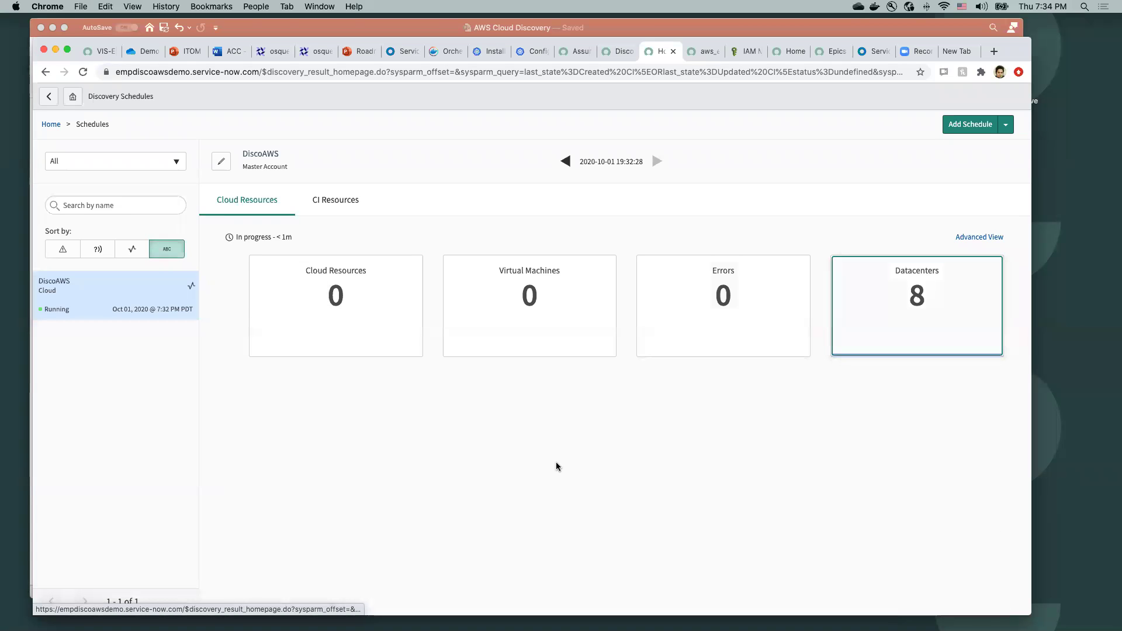
Step: Open the advanced view of the DiscoAWS run and review the discovery log entries in its Discovery Status record
left_click(996, 239)
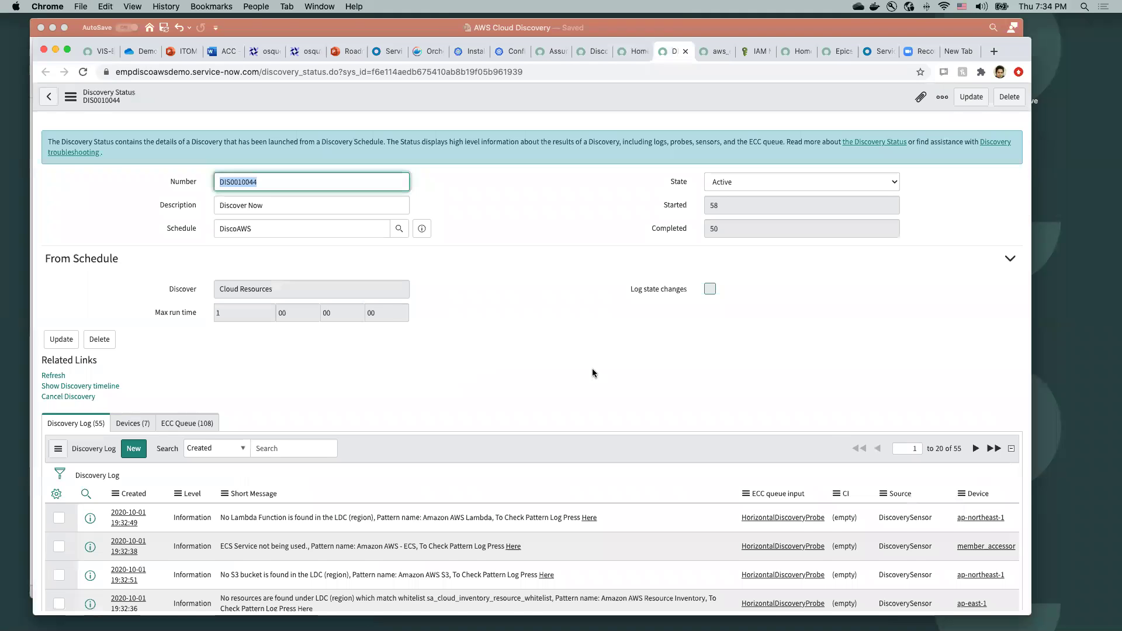
scroll(593, 373, "down", 5)
scroll(593, 372, "down", 2)
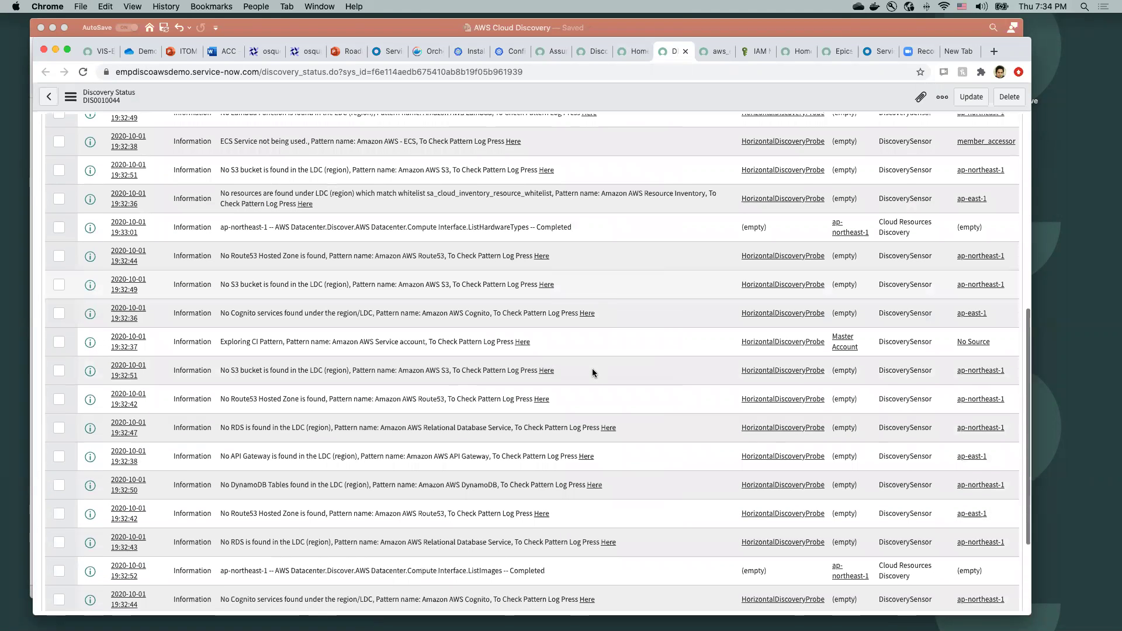
scroll(592, 372, "up", 7)
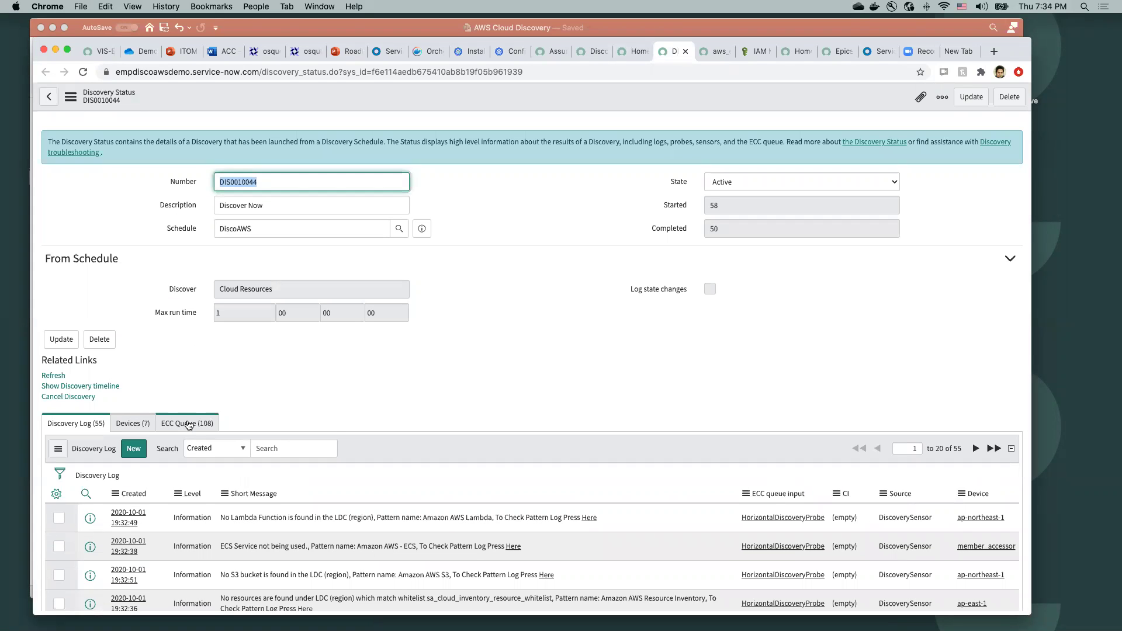
Step: Review the ECC Queue entries of the discovery run, including their agent and state, and return to the schedule results page
left_click(189, 424)
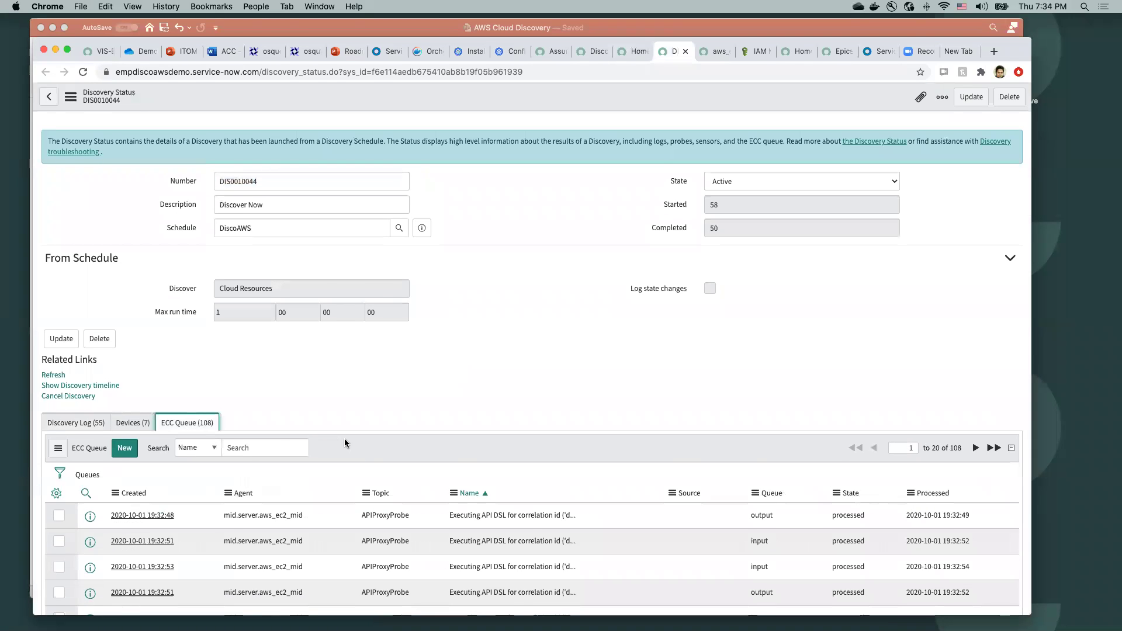
scroll(345, 439, "down", 2)
scroll(345, 443, "down", 2)
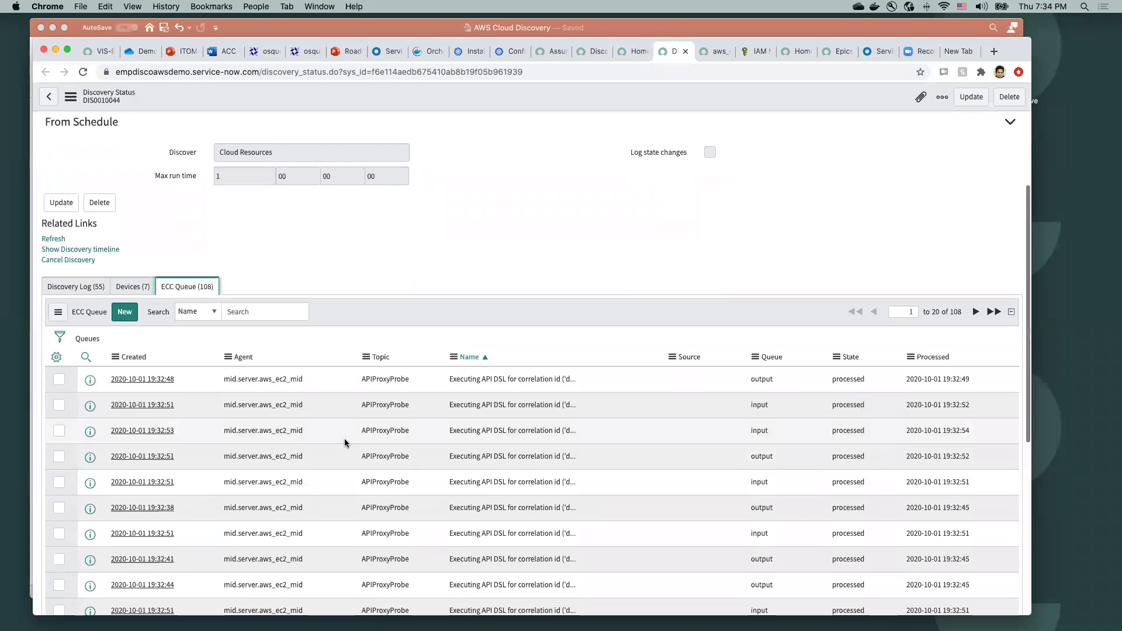
scroll(345, 443, "down", 8)
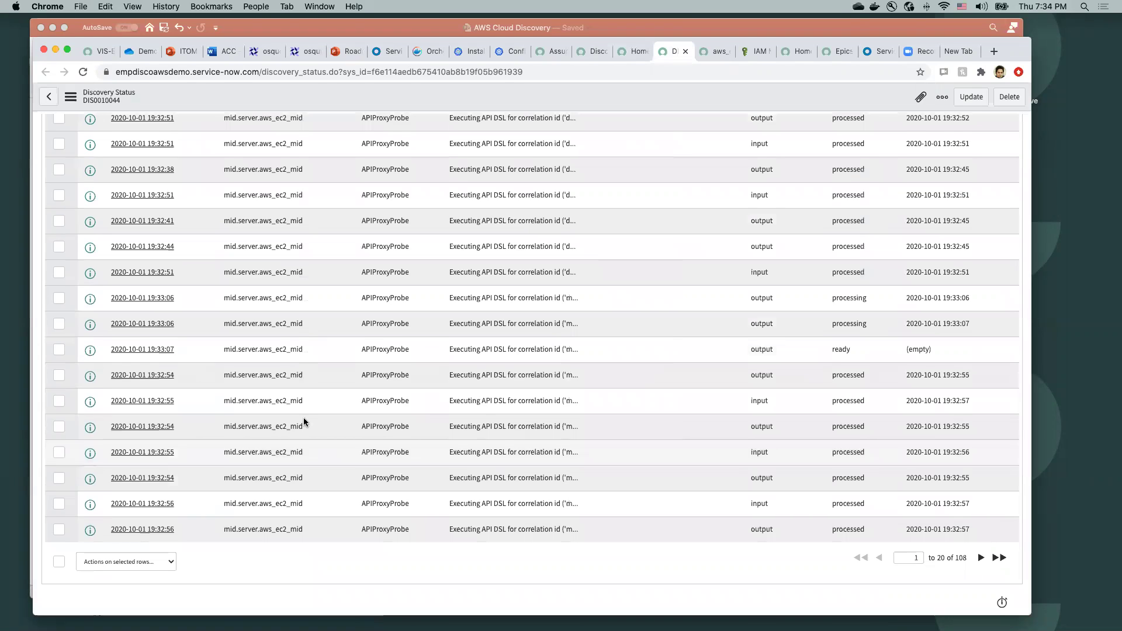
scroll(303, 418, "up", 8)
scroll(303, 417, "down", 5)
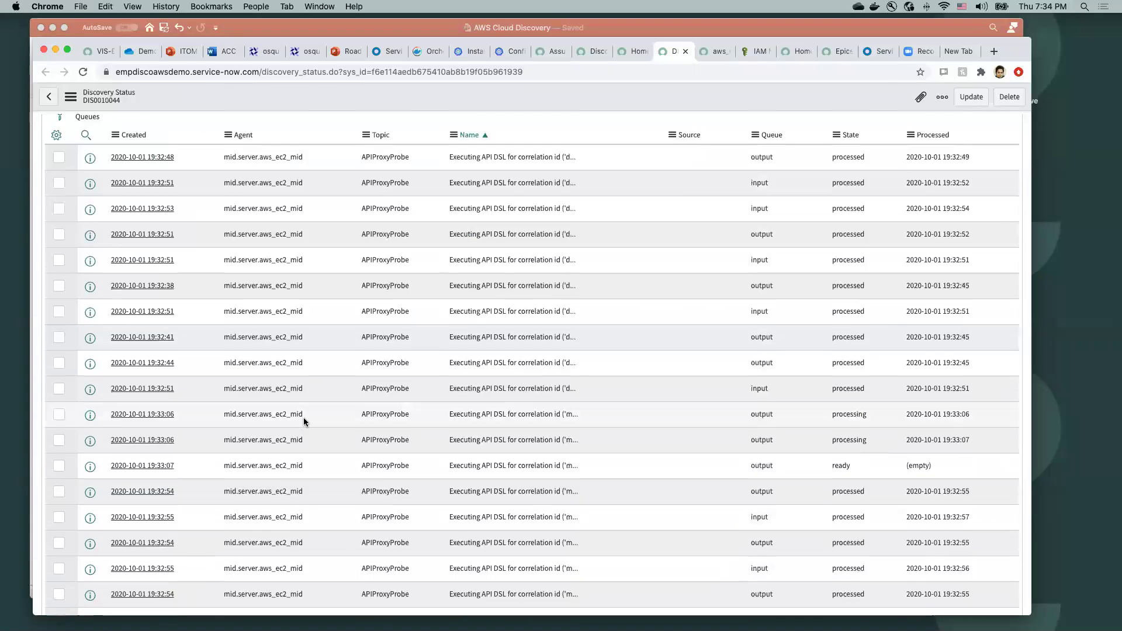
scroll(303, 417, "up", 2)
scroll(370, 458, "down", 3)
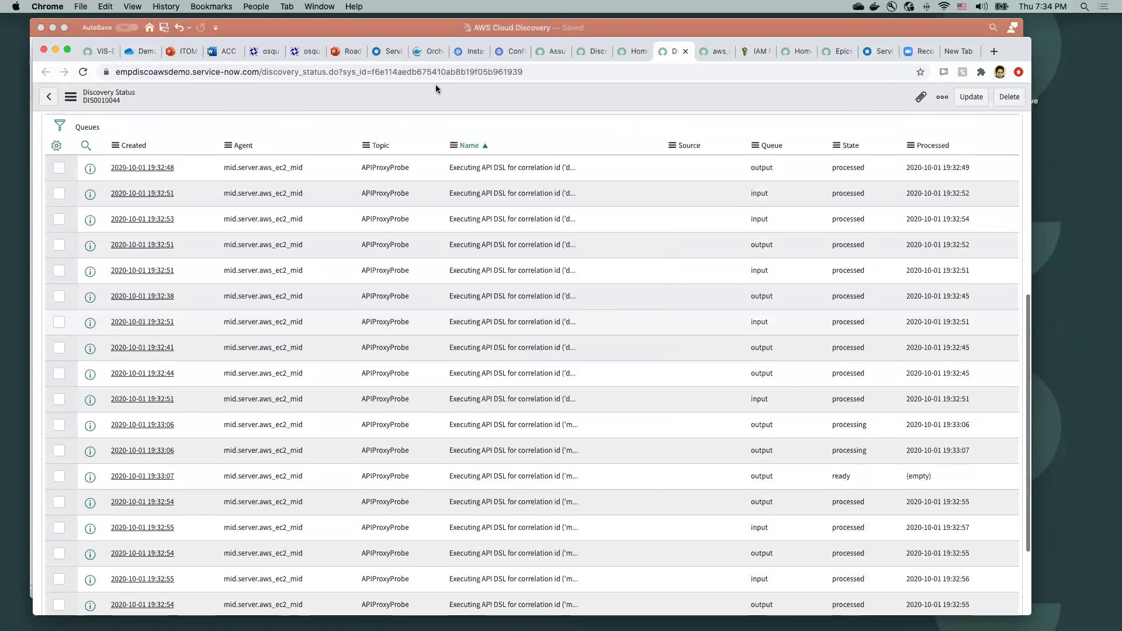
left_click(633, 52)
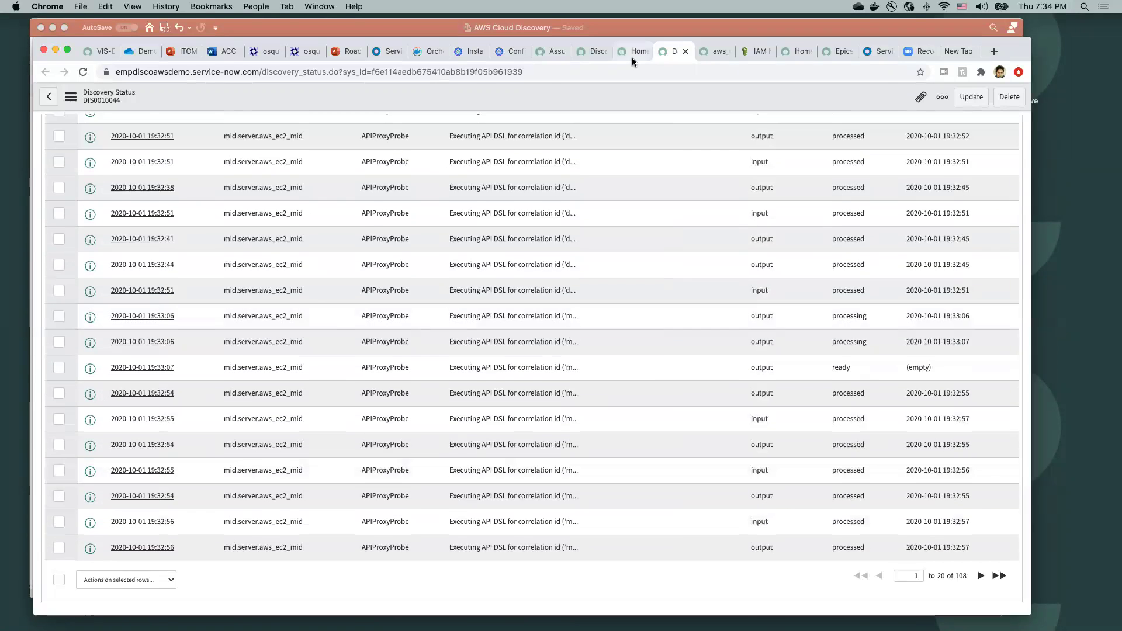